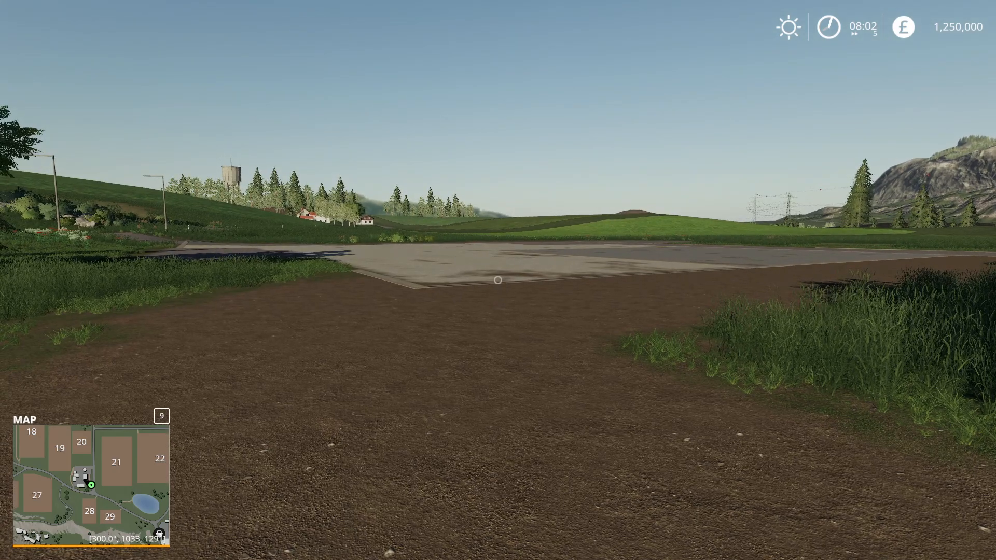
- Buy all farmlands through the player settings of Easy Development Commands
key(ctrl+KP_0)
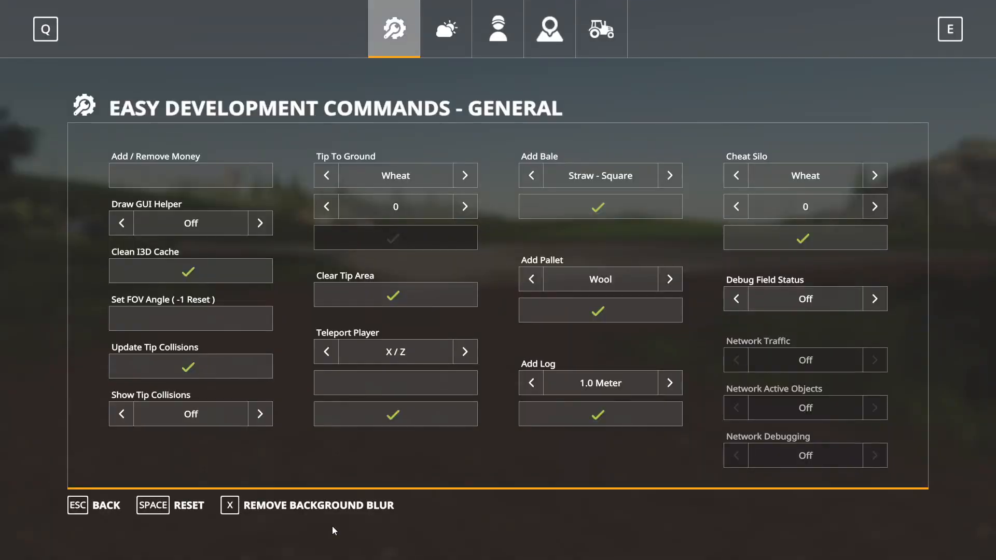
click(499, 29)
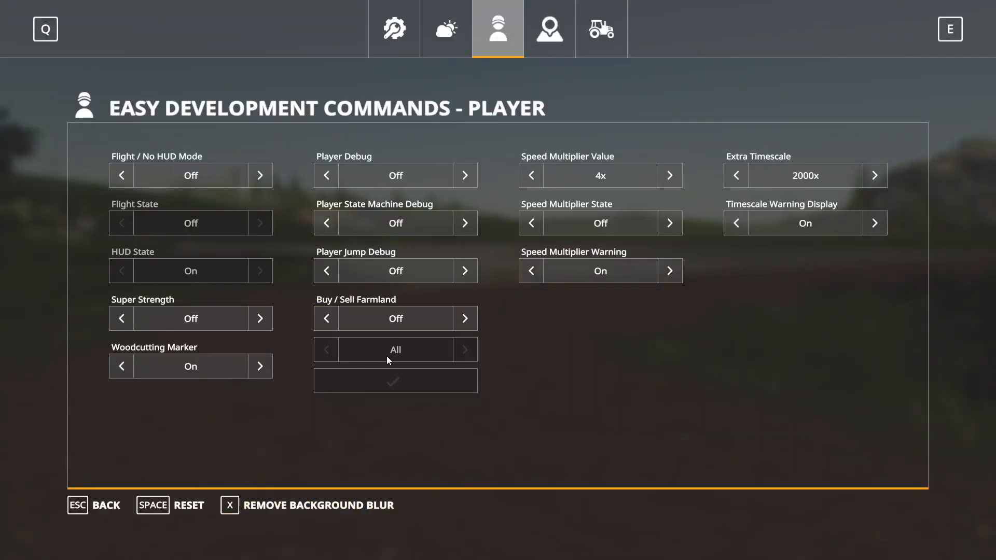
click(465, 326)
click(414, 387)
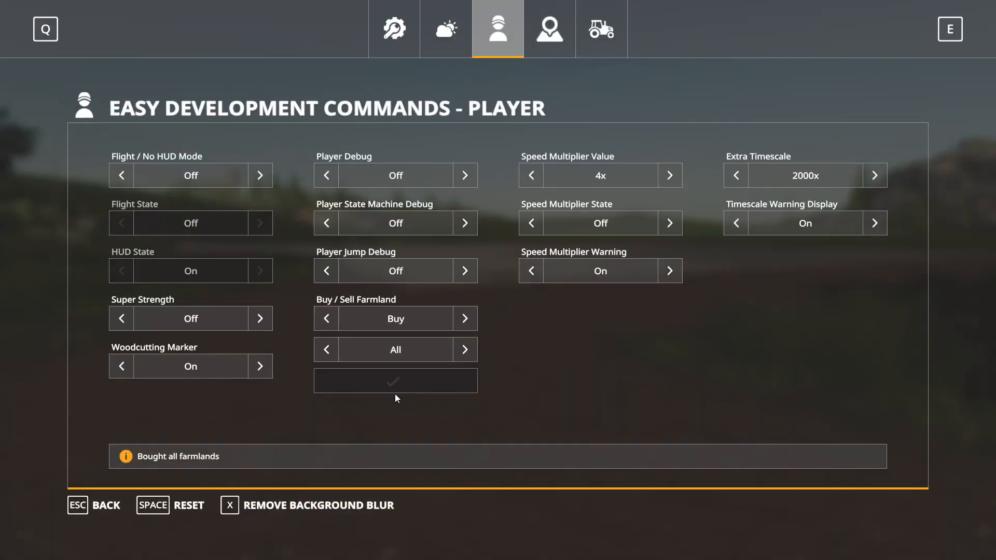
key(Escape)
- Buy the GEA Stall from the GlobalCompany Animal placeables and place it on the open farmyard beside the field
key(p)
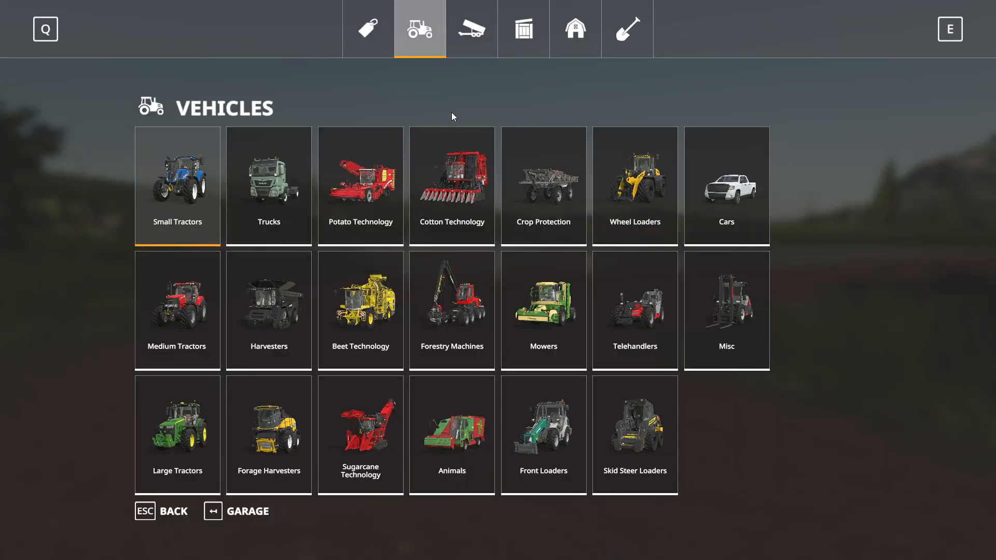
click(579, 41)
click(355, 207)
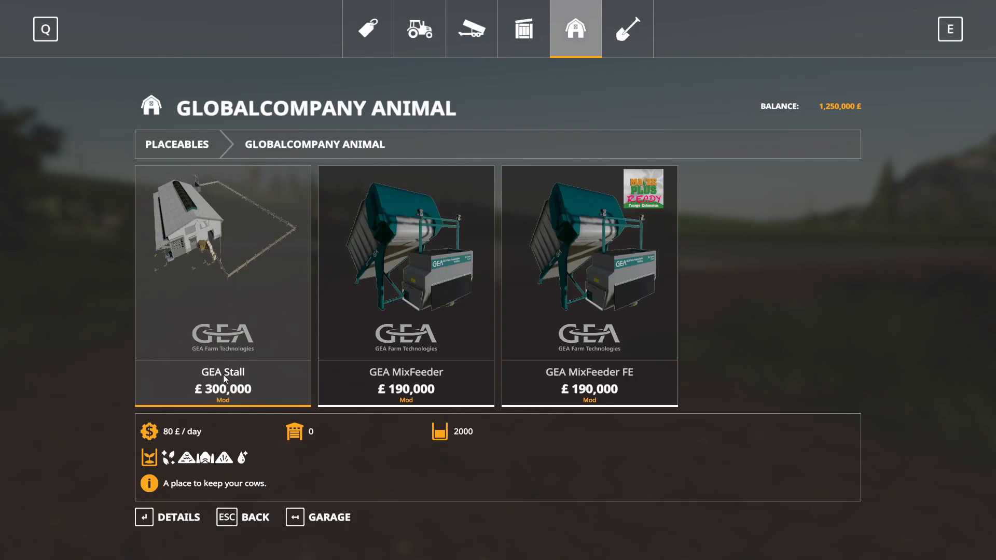
click(234, 312)
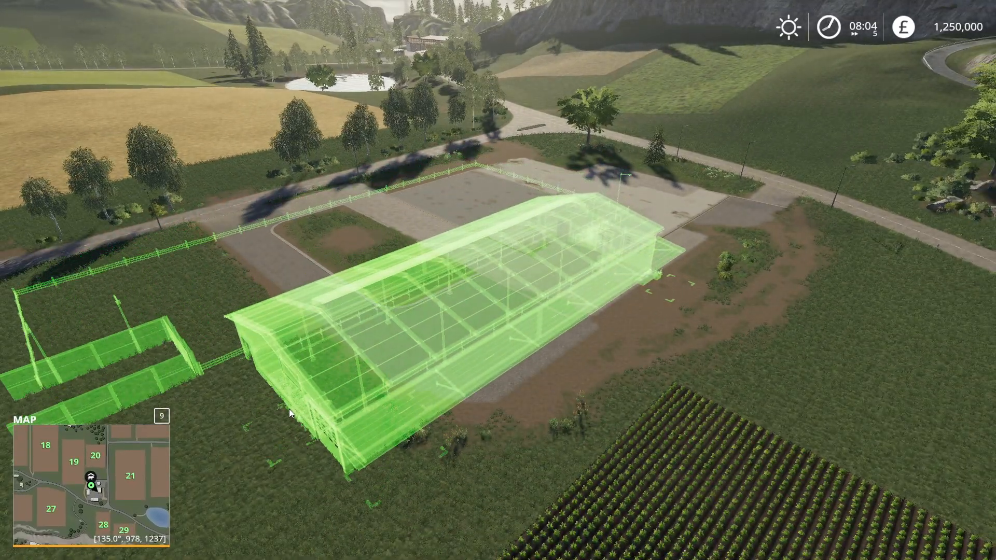
click(278, 419)
key(Escape)
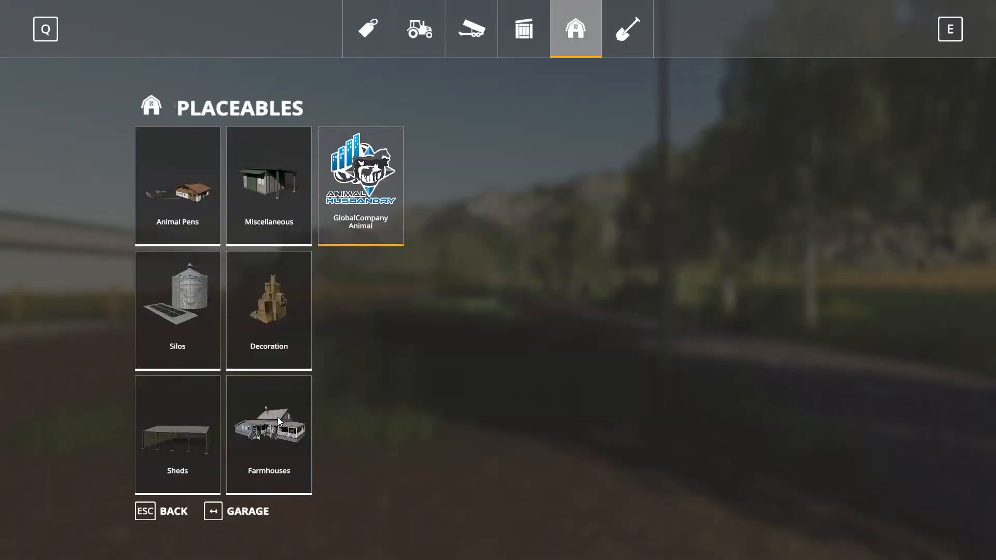
key(Escape)
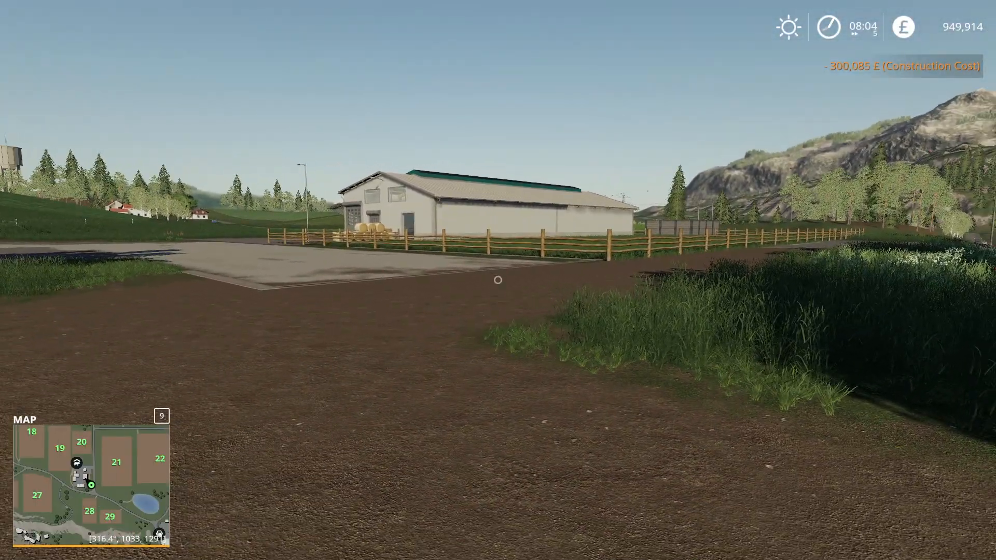
- Visit the newly placed cow pasture from the map to inspect the inside of the barn
key(Escape)
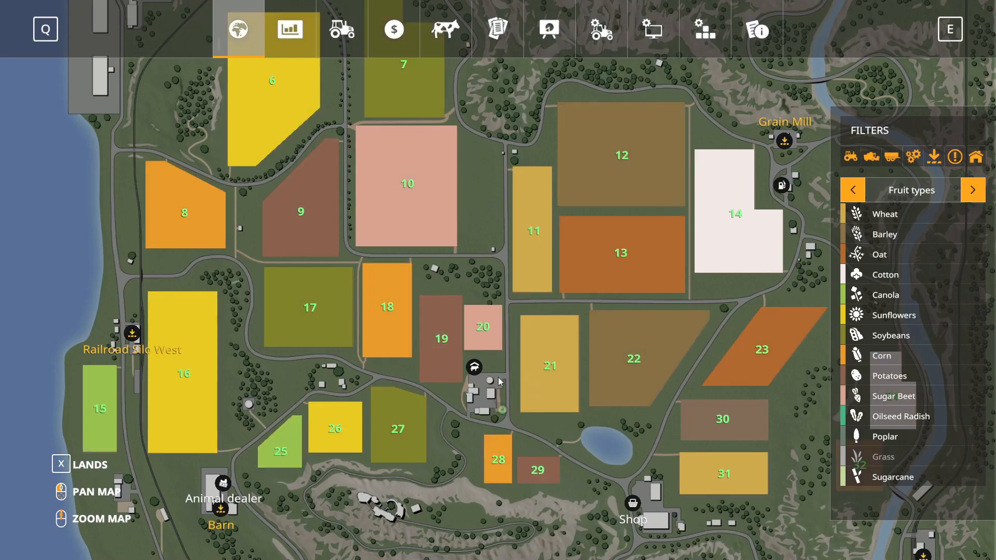
click(472, 368)
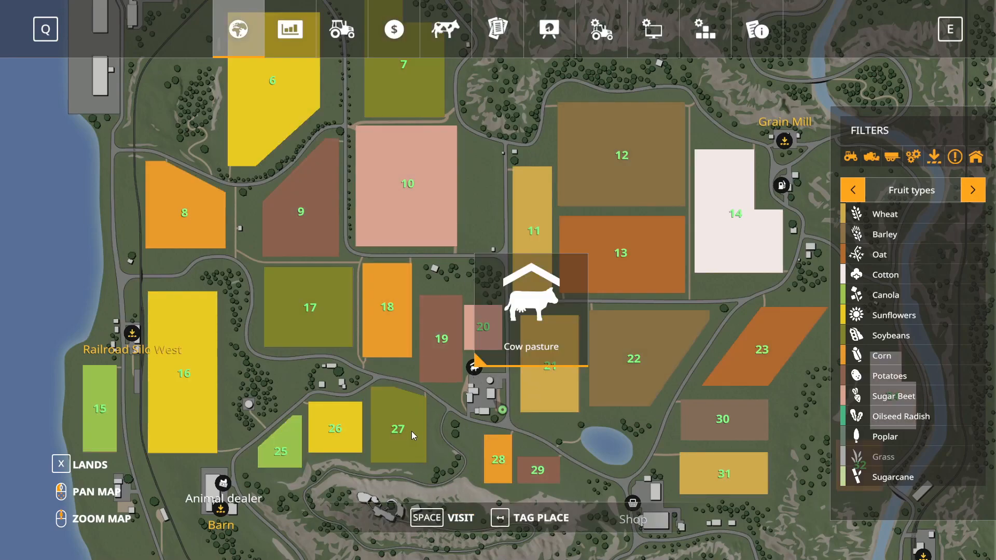
key(space)
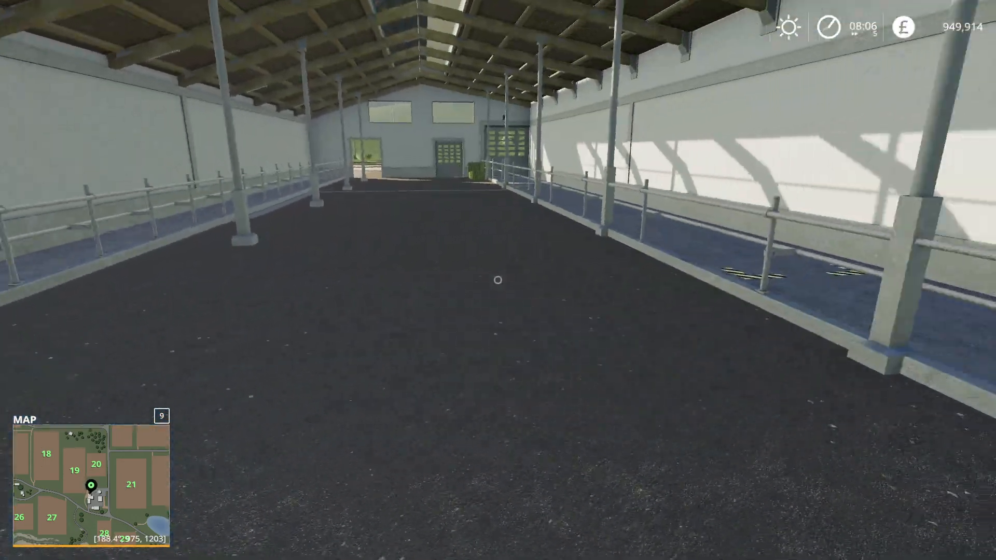
key(Tab)
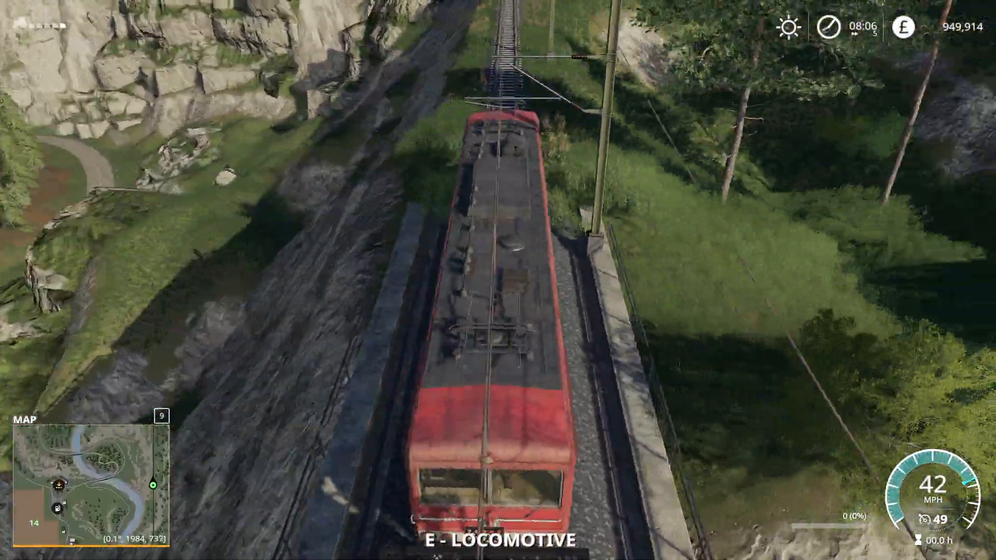
key(e)
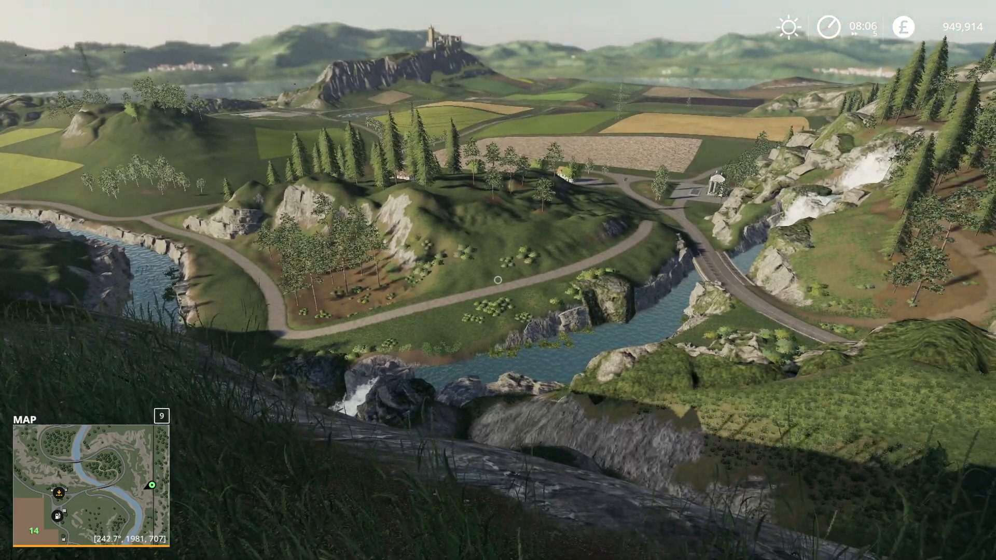
key(Escape)
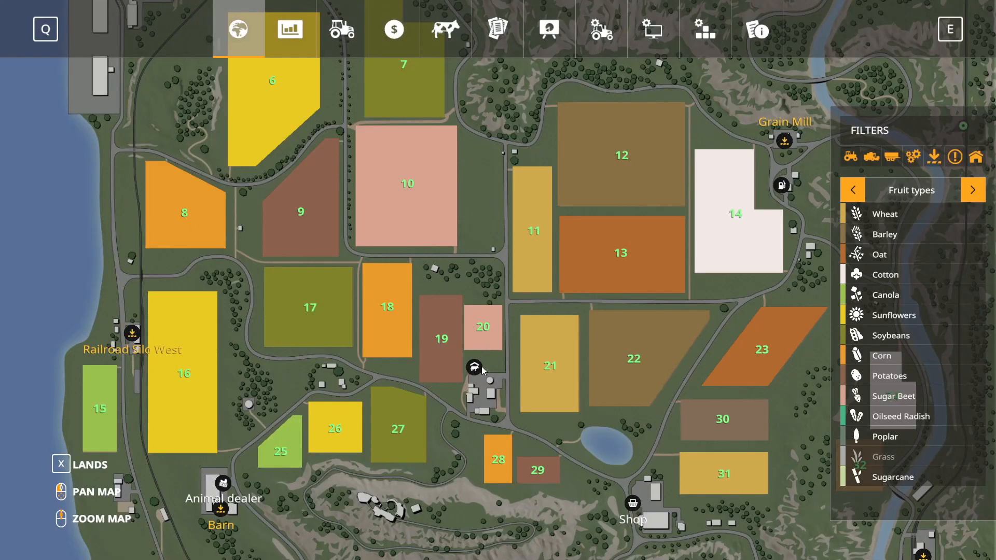
key(space)
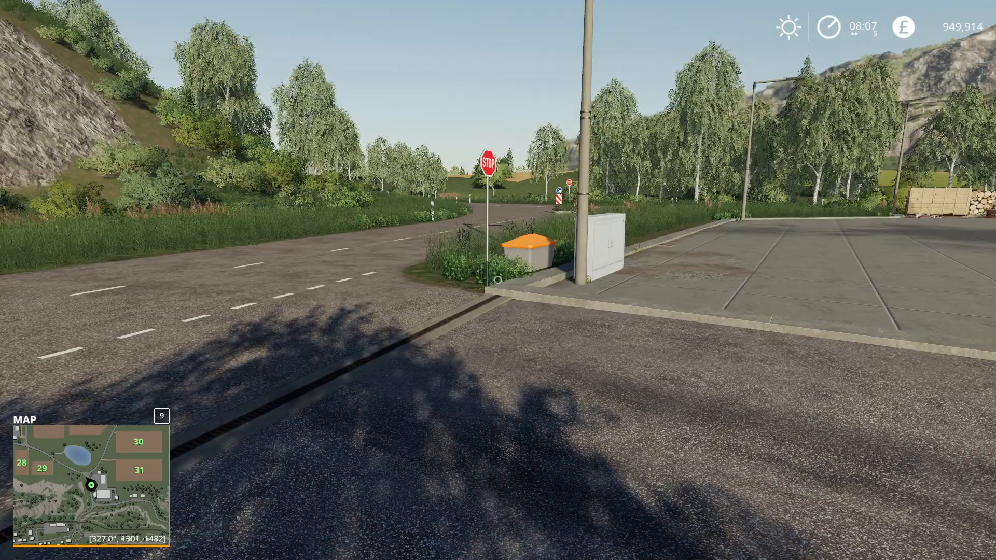
key(w)
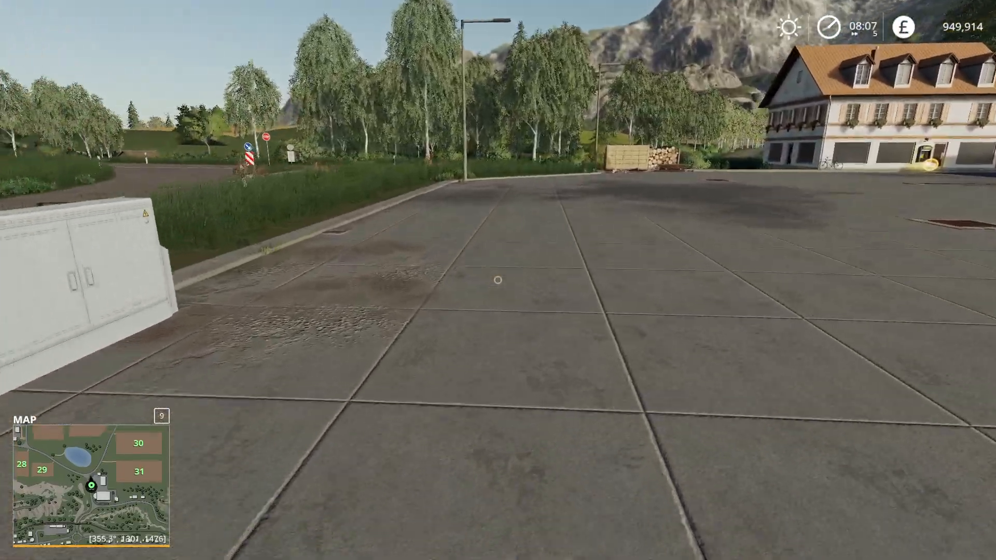
key(w)
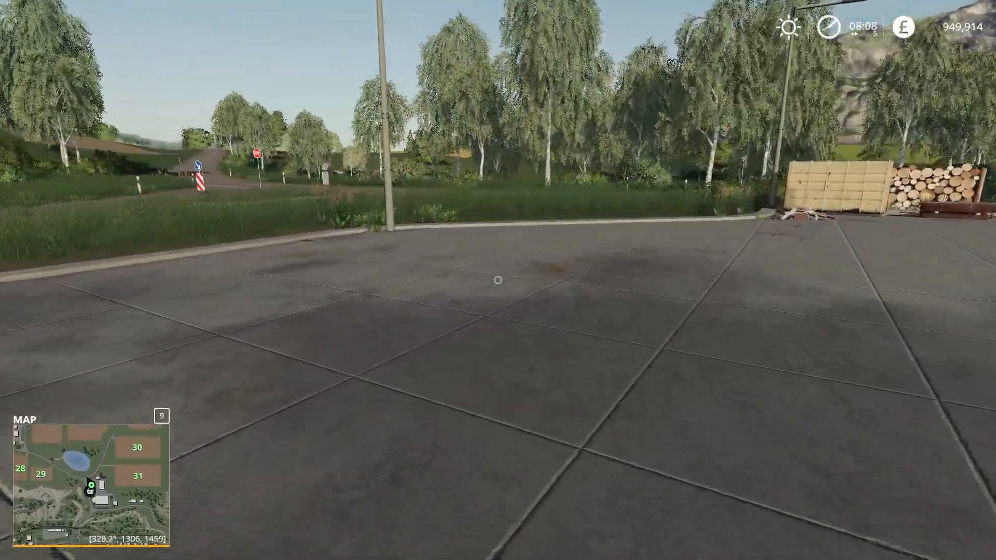
key(w)
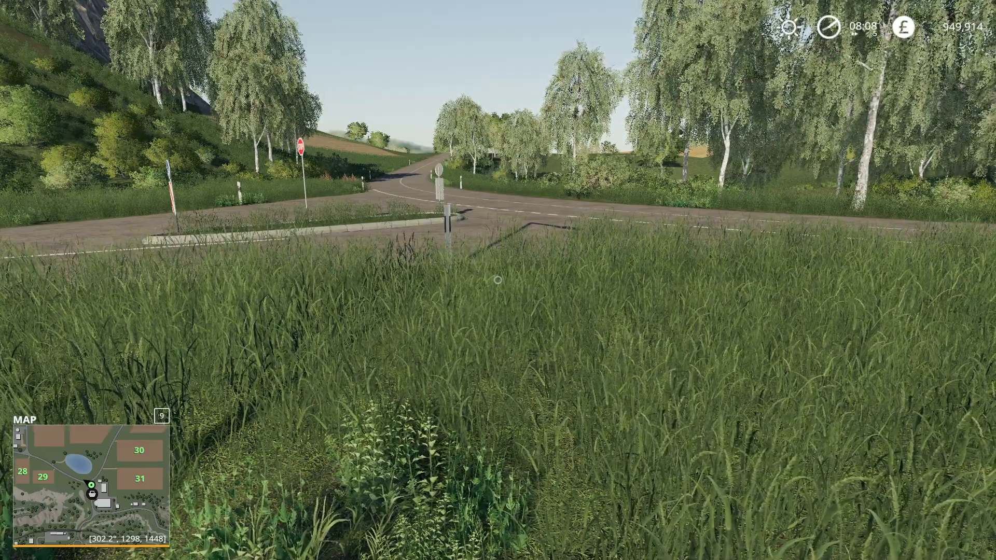
- Save the game and quit Farming Simulator 19 to the desktop
key(Escape)
click(758, 30)
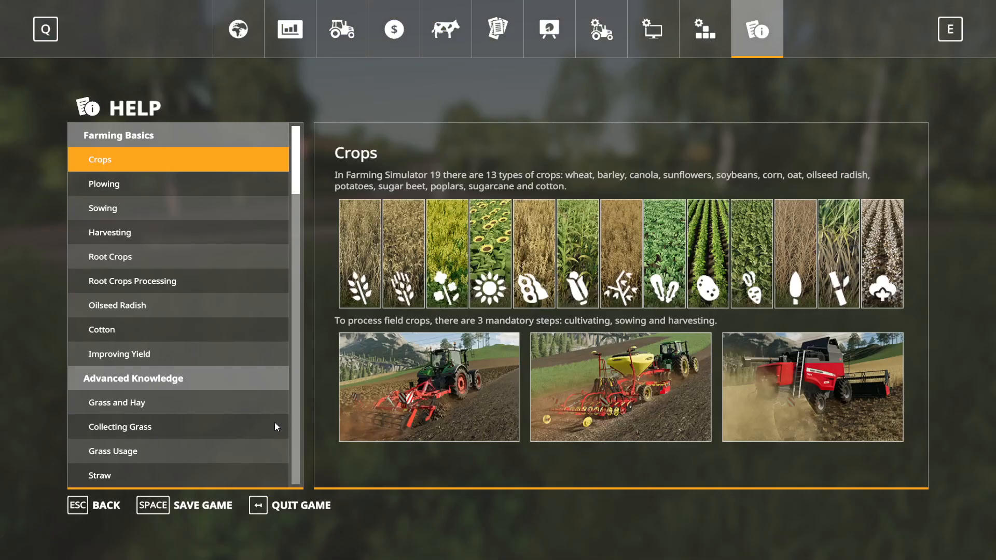
click(158, 509)
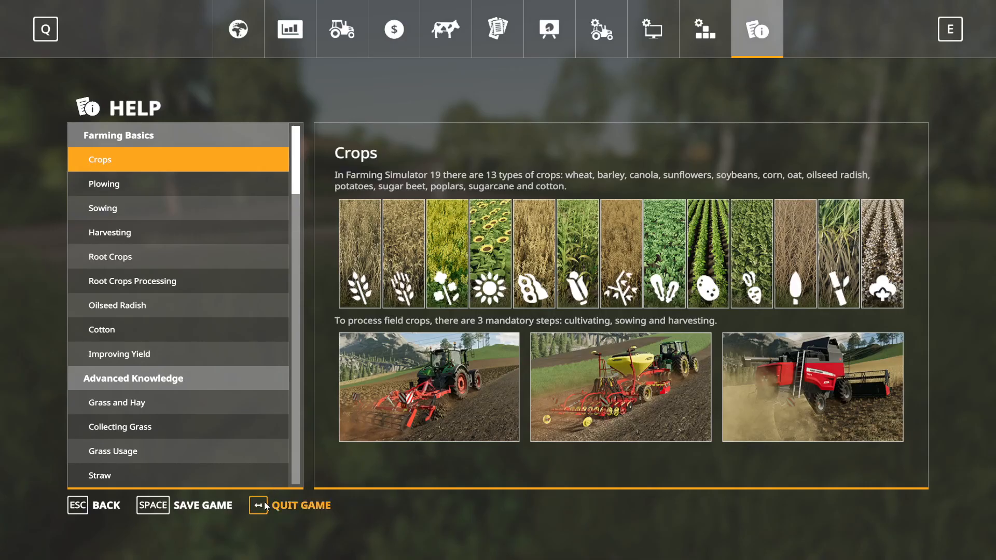
click(301, 506)
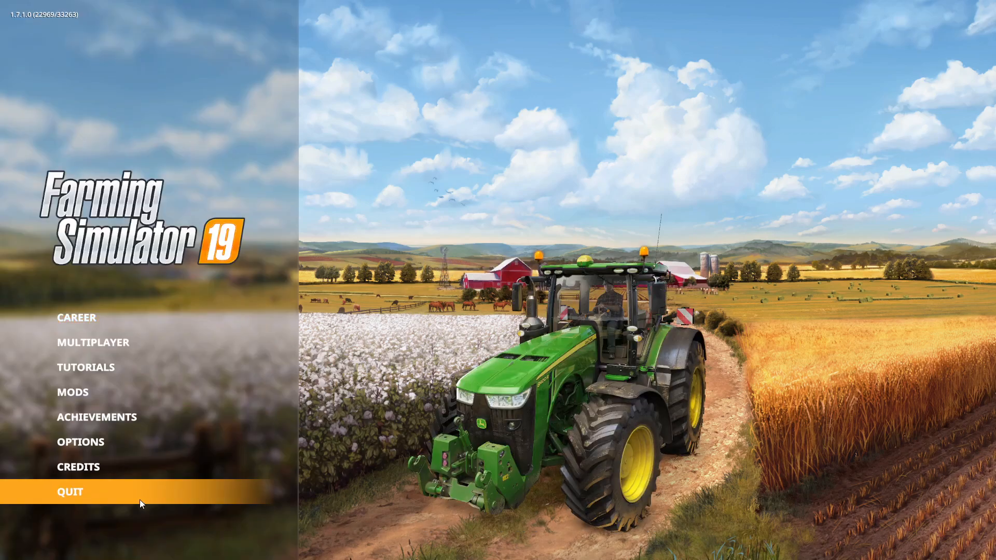
click(128, 498)
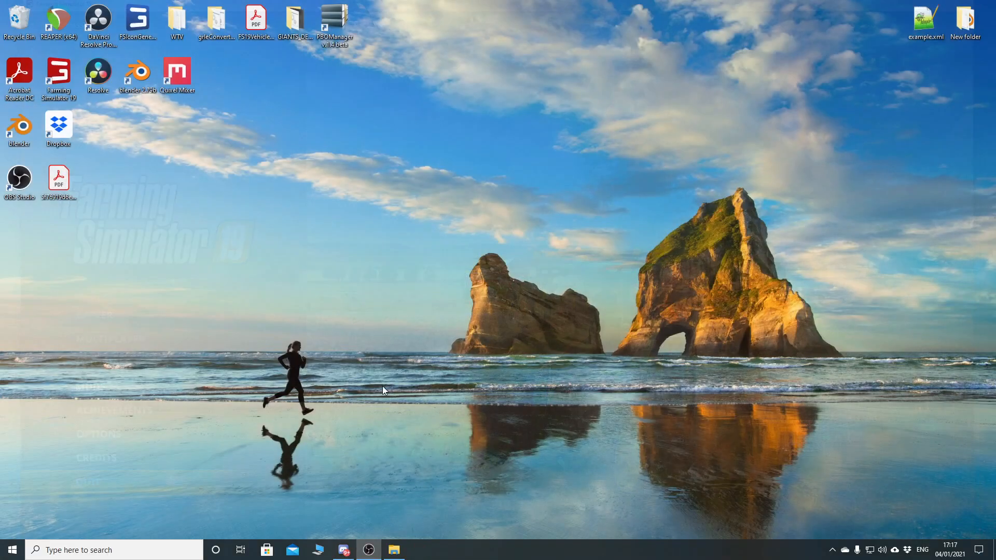
- In File Explorer's mods folder, extract FS19_GlobalCompanyPlaceable_AnimalFeeding_GEA.zip with 7-Zip into a folder of the same name and delete the original archive
click(394, 550)
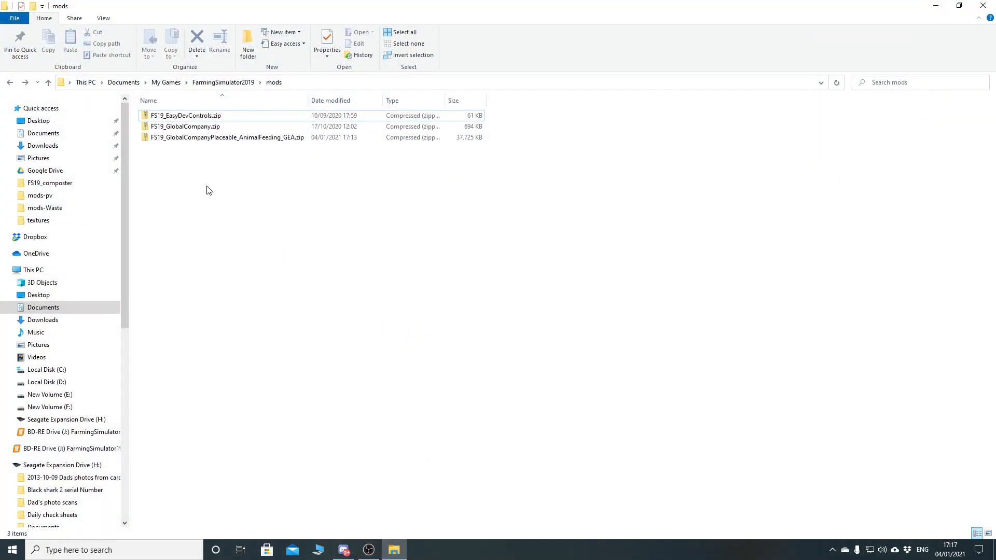
click(201, 140)
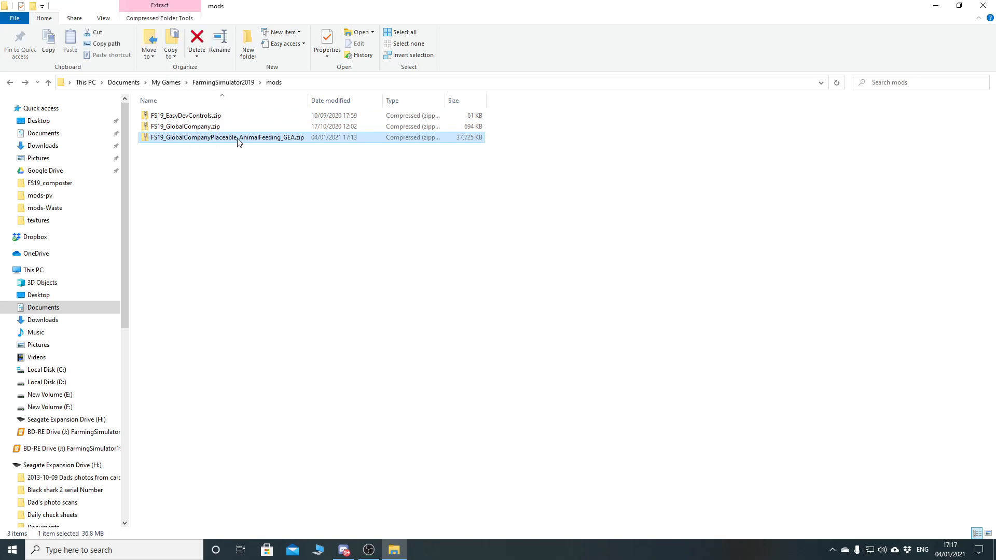
click(168, 154)
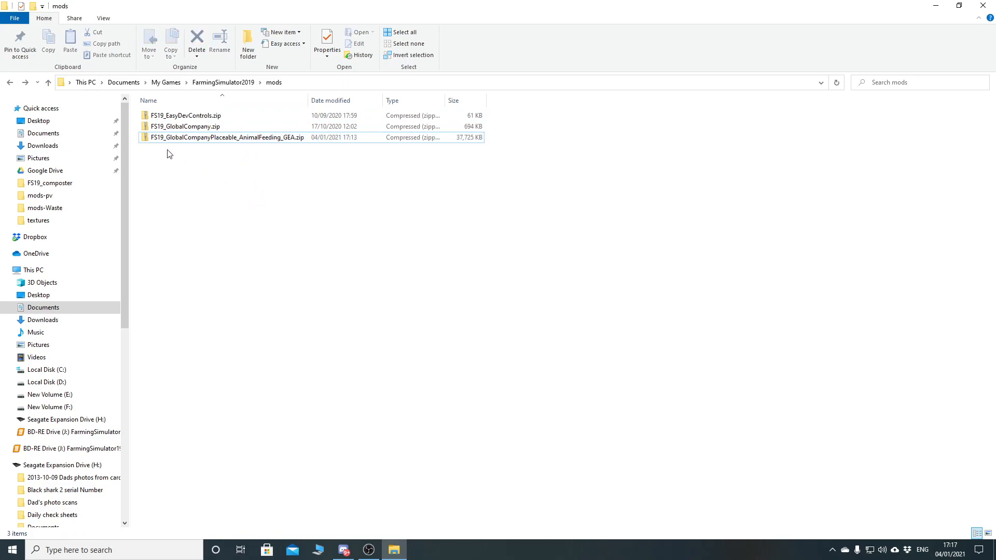
right_click(252, 139)
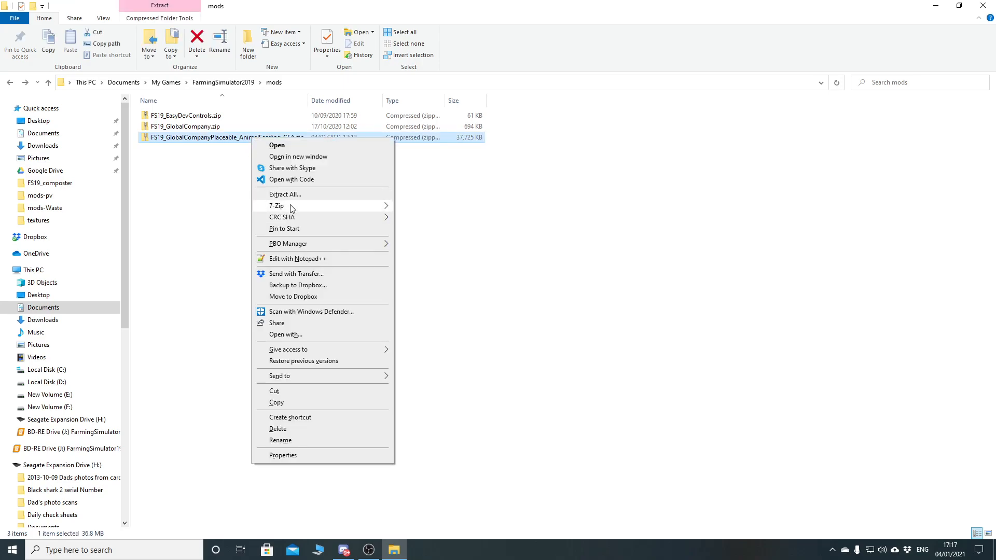
mouse_move(291, 208)
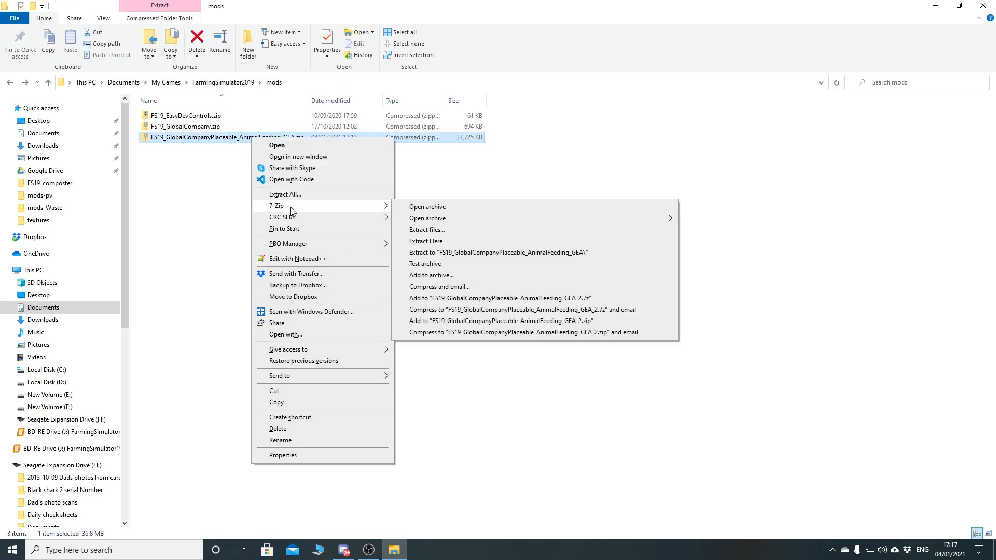
click(481, 253)
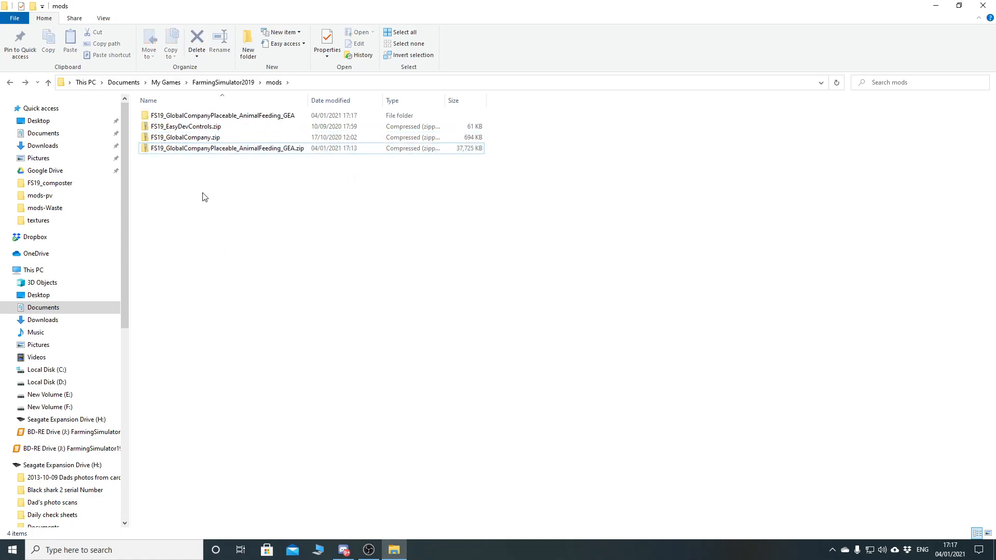
click(206, 149)
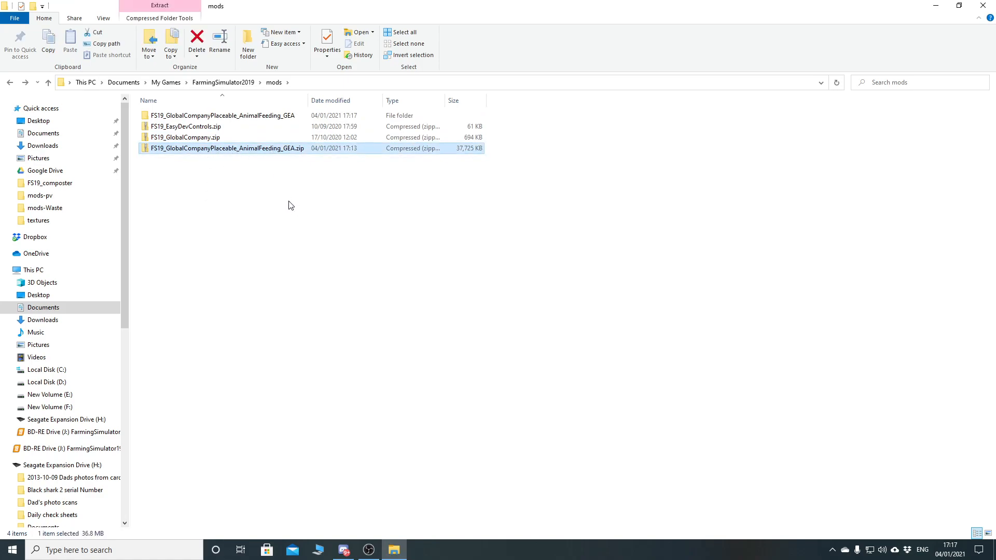
key(Delete)
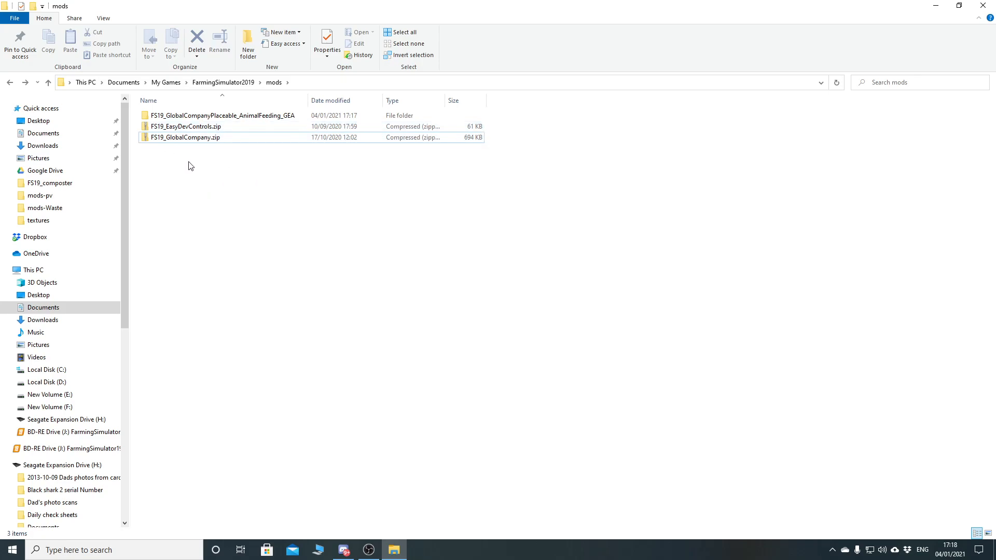
- Open husbandryCowGEA.i3d from the extracted mod folder in GIANTS Editor version 8.2.2
double_click(202, 115)
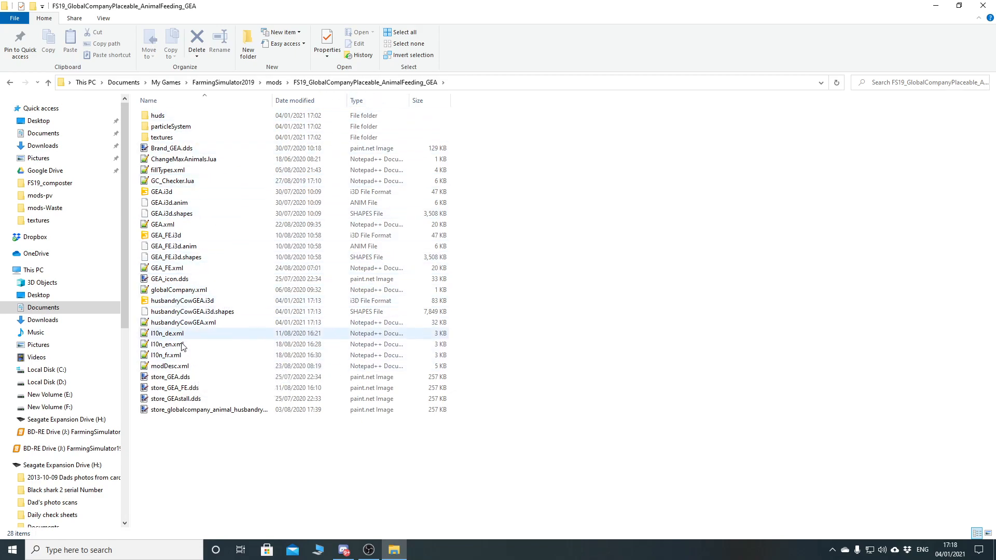
double_click(176, 305)
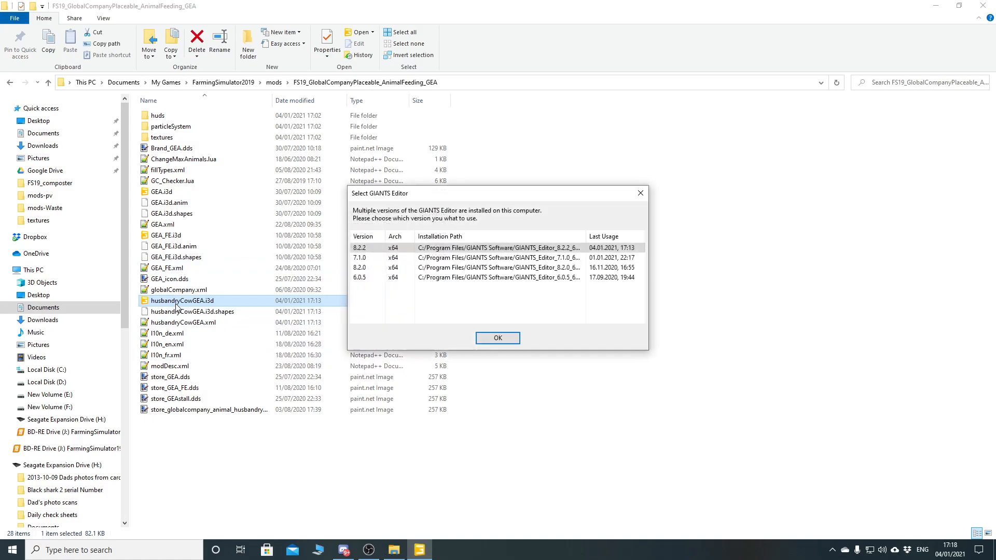
click(499, 338)
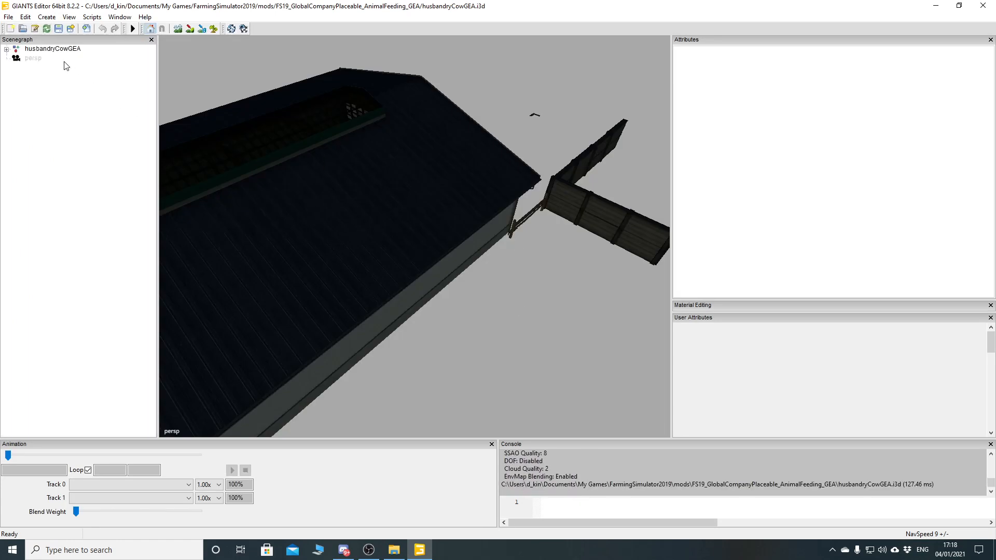
- Select the husbandryCowGEA root node and examine the gable end of the barn model
click(52, 48)
middle_drag(373, 251, 390, 213)
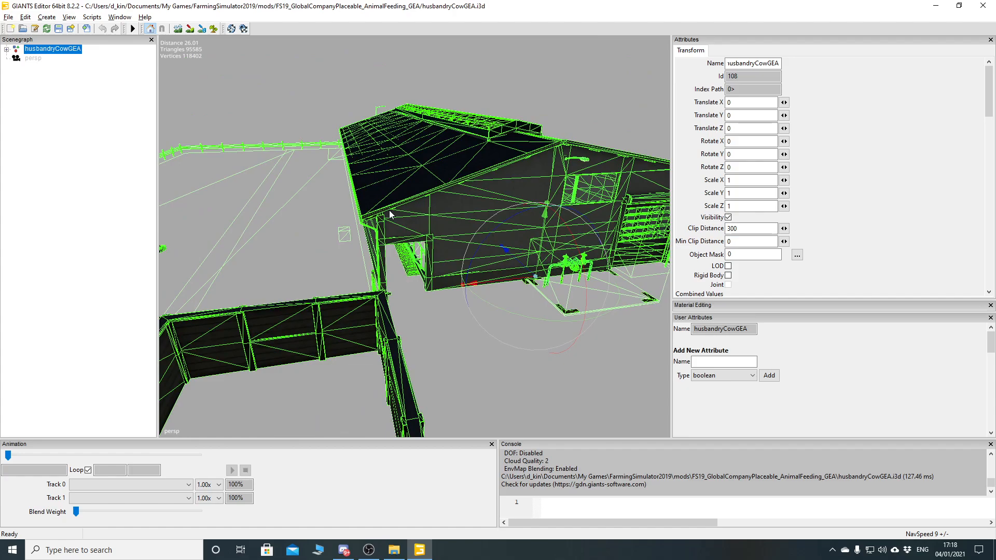
middle_drag(410, 250, 441, 265)
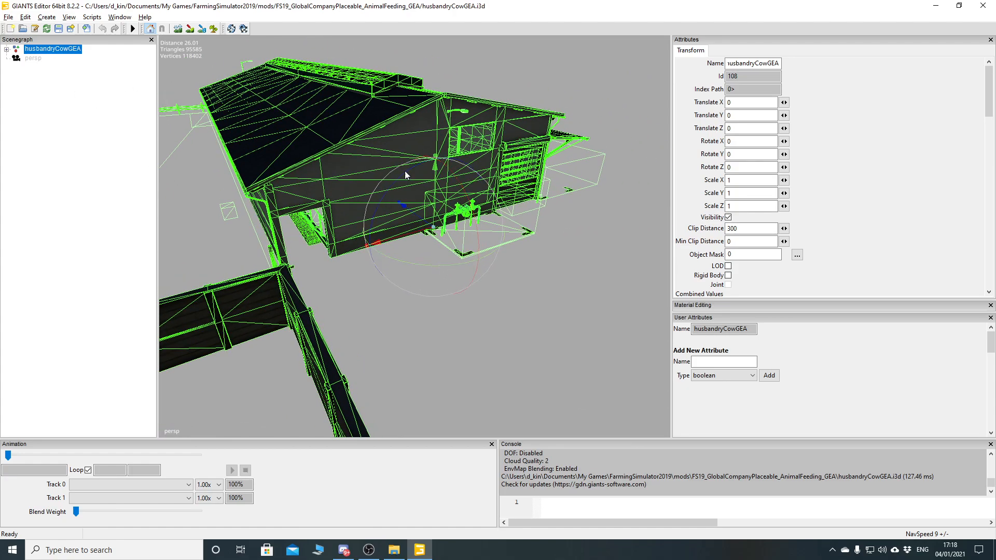
- Expand the husbandryCowGEA node in the scenegraph, clear the selection and create a new transform group
mouse_move(400, 252)
alt+mouse_down()
mouse_move(387, 290)
mouse_move(379, 231)
mouse_move(391, 283)
mouse_move(412, 220)
mouse_move(481, 235)
mouse_move(429, 236)
mouse_move(454, 232)
mouse_move(405, 258)
mouse_move(440, 273)
mouse_move(374, 267)
mouse_move(405, 222)
mouse_move(424, 260)
mouse_move(386, 224)
mouse_move(396, 253)
mouse_move(384, 270)
mouse_move(389, 263)
alt+mouse_up()
scroll(403, 239, up, 3)
scroll(379, 232, up, 4)
scroll(455, 232, down, 3)
scroll(405, 259, down, 5)
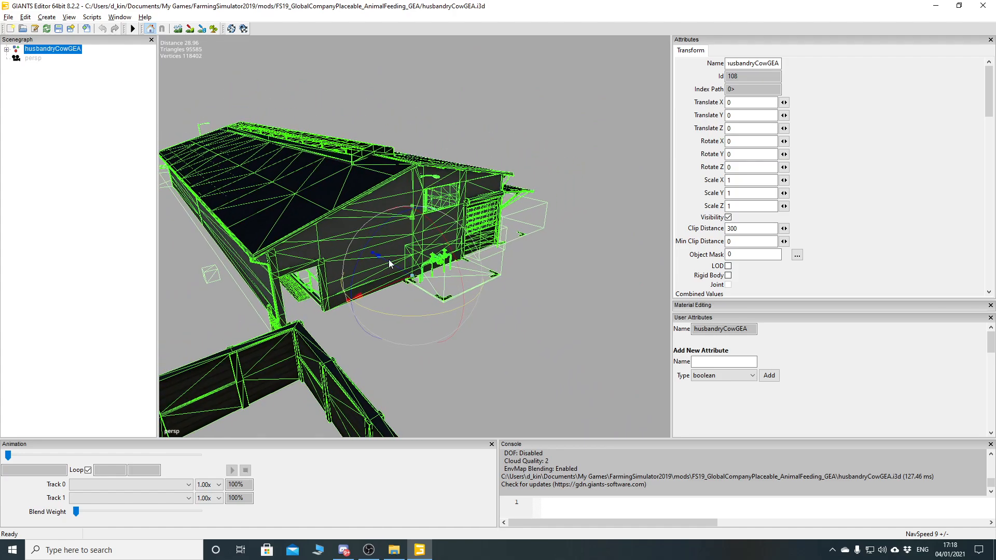
click(90, 248)
click(49, 19)
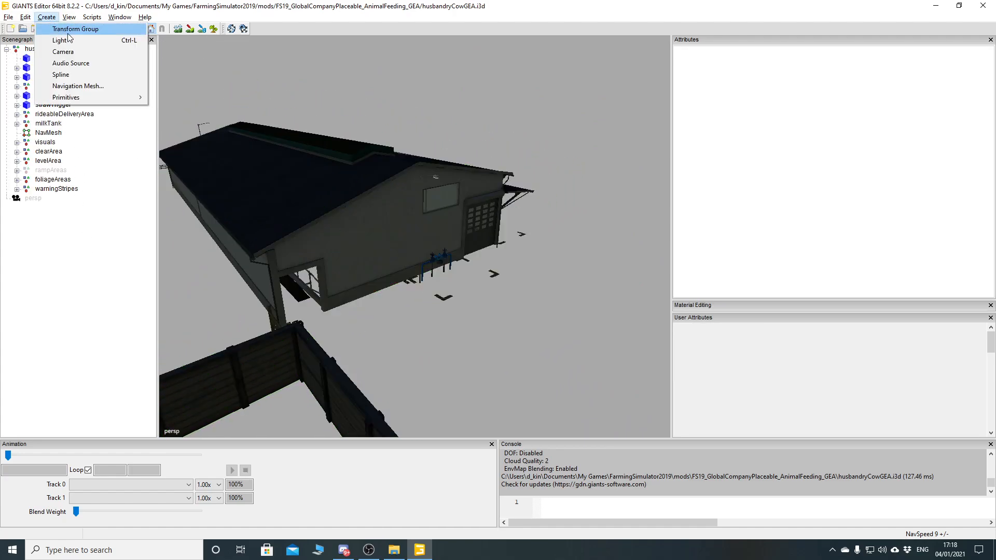
click(70, 30)
- Cut the new transform group and paste it into the husbandryCowGEA root node as its child
click(42, 210)
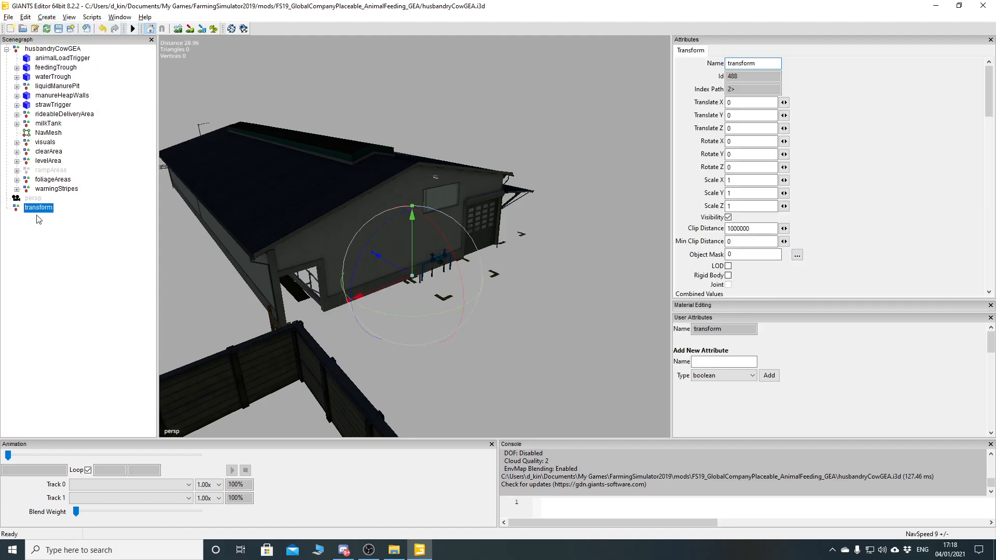
key(ctrl+x)
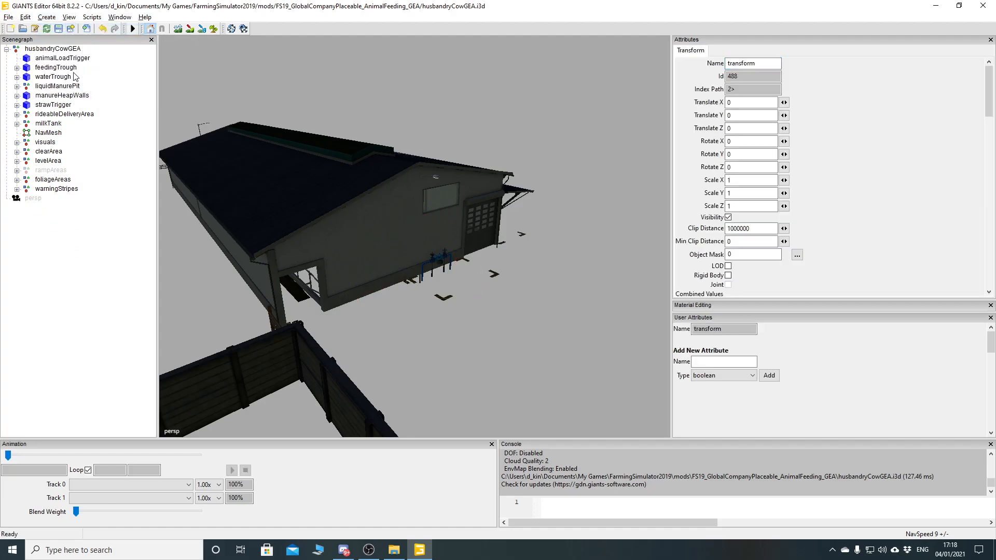
click(60, 49)
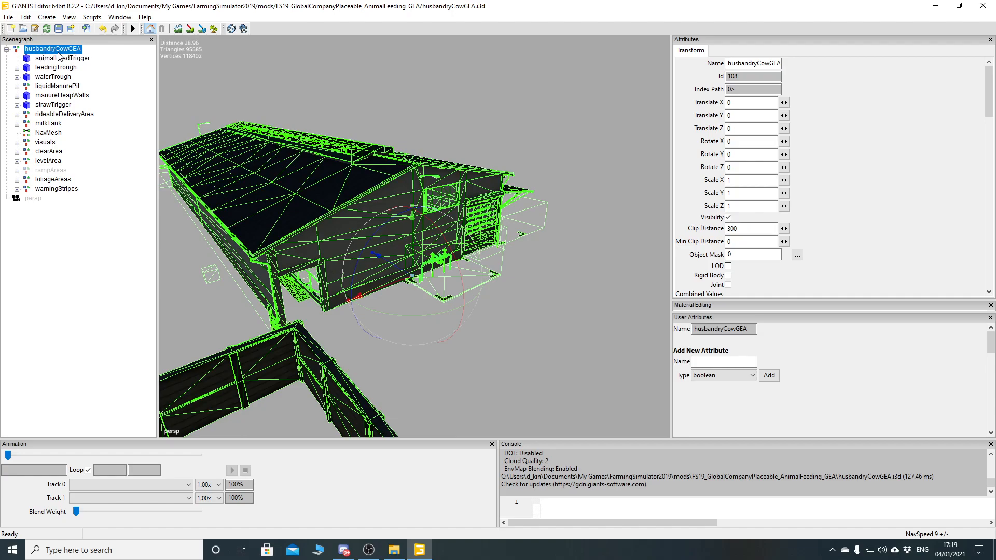
key(ctrl+v)
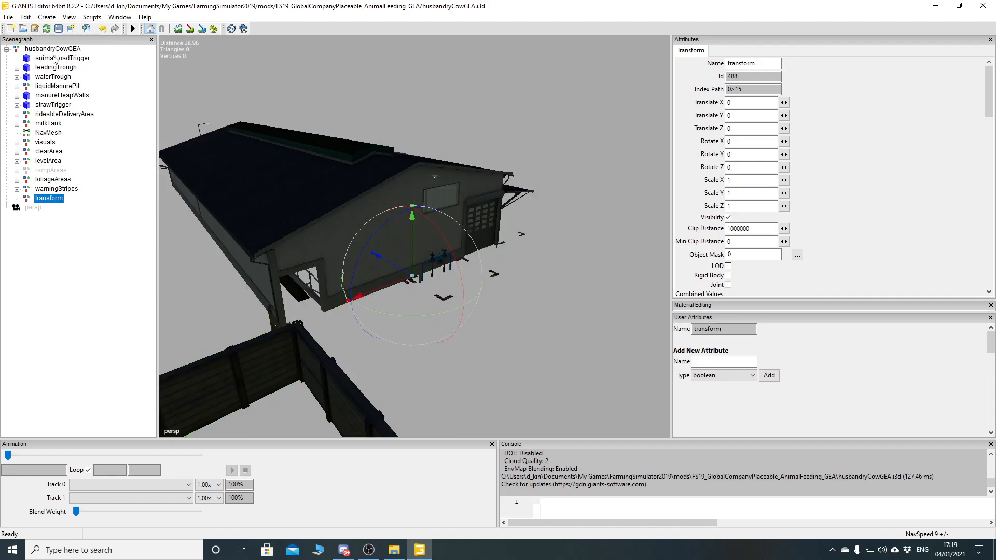
- Rename the pasted transform group to HotSpot and reselect it in the scenegraph
double_click(767, 65)
text(HotSpot)
key(Return)
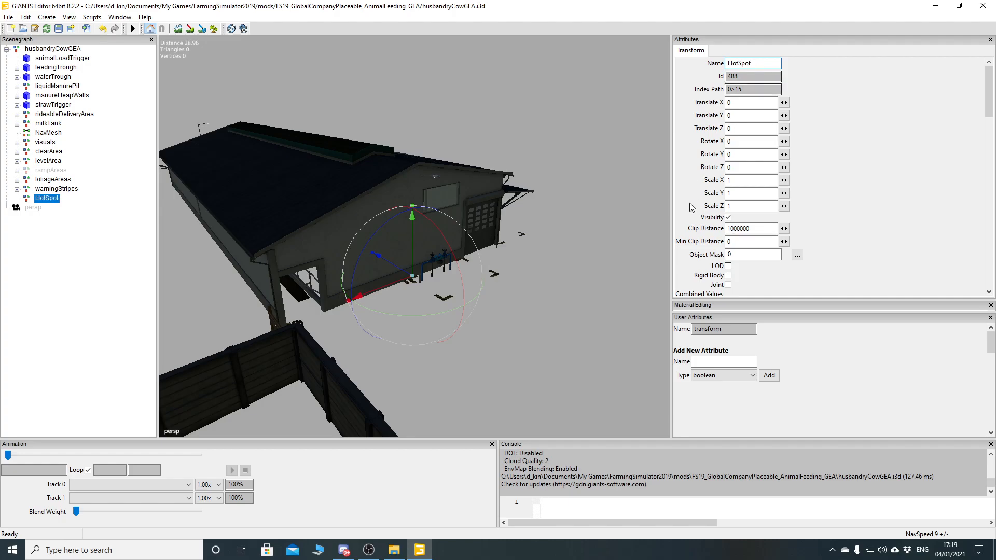
click(62, 211)
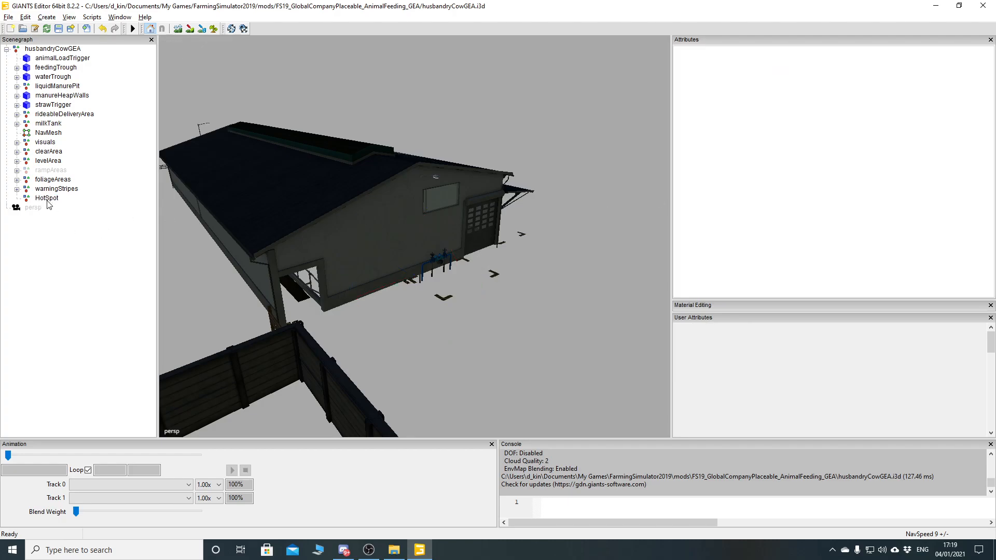
click(48, 199)
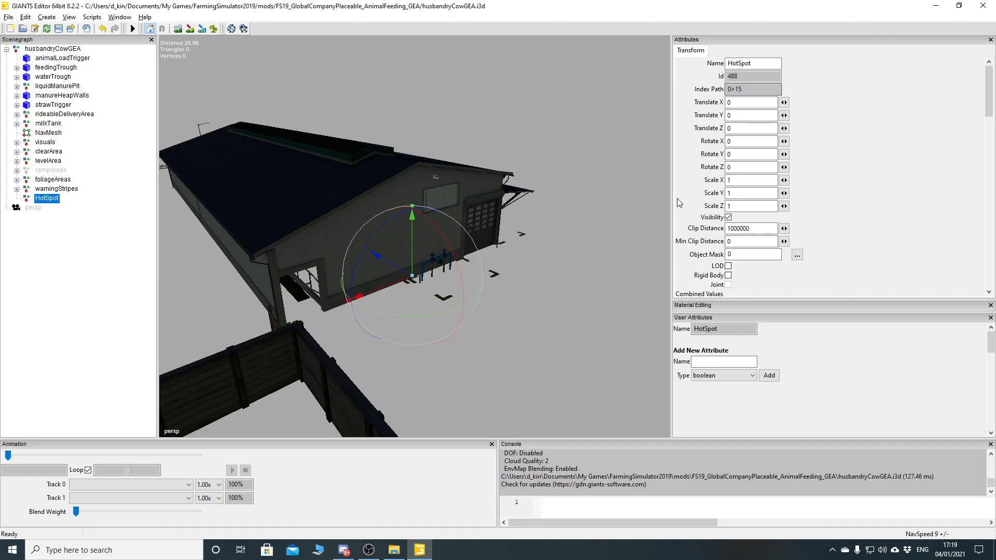
- Open husbandryCowGEA.xml from the extracted mod folder in Notepad++ and find the full hotspot entry in the hotspots section
click(394, 551)
click(210, 438)
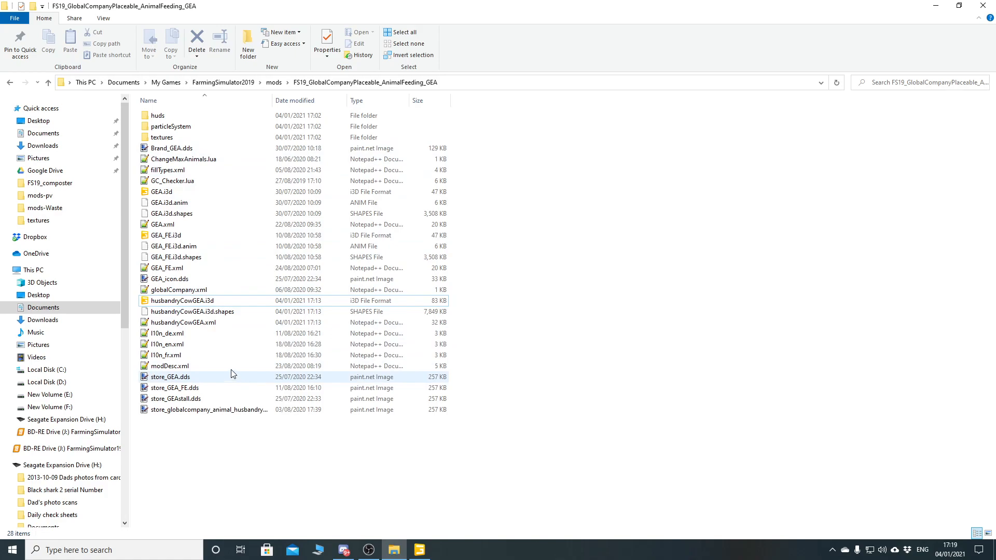
double_click(176, 323)
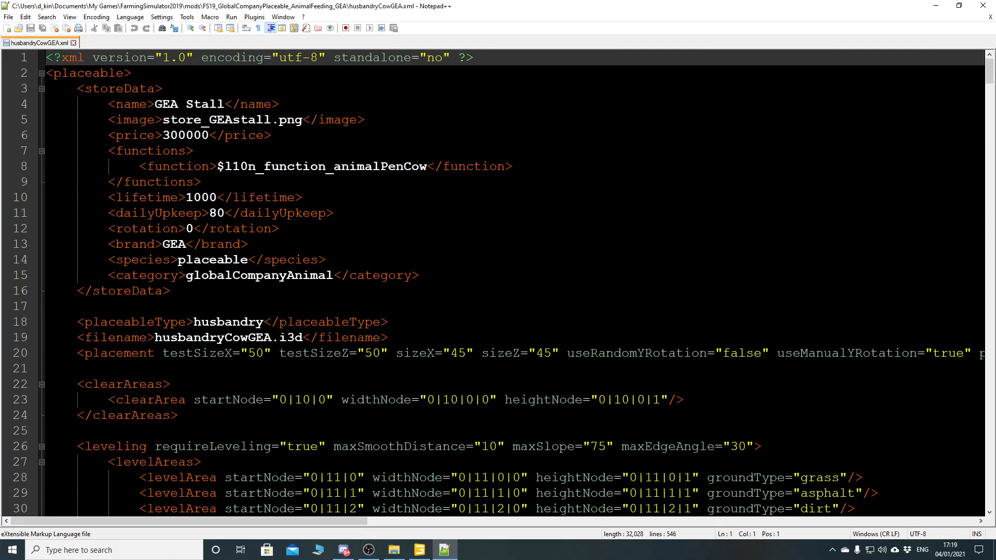
scroll(499, 283, down, 12)
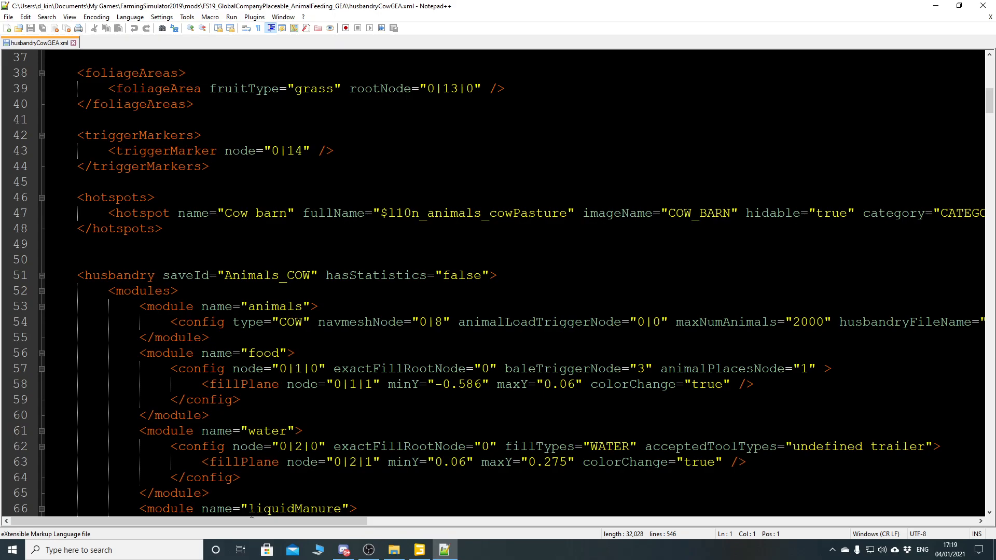
drag(226, 522, 329, 522)
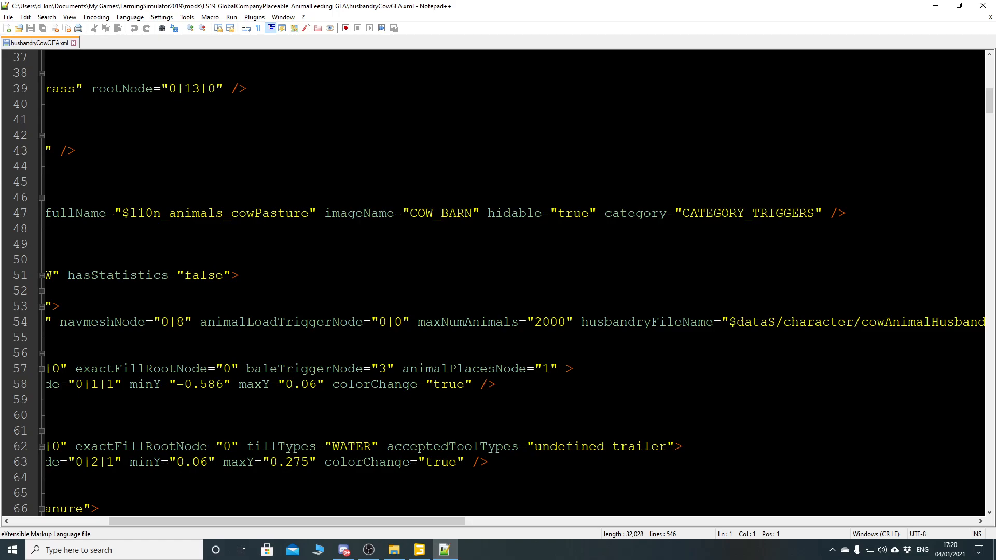
- Add an empty linkNode="" attribute between imageName and hidable in the Cow barn hotspot entry
key(alt+Tab)
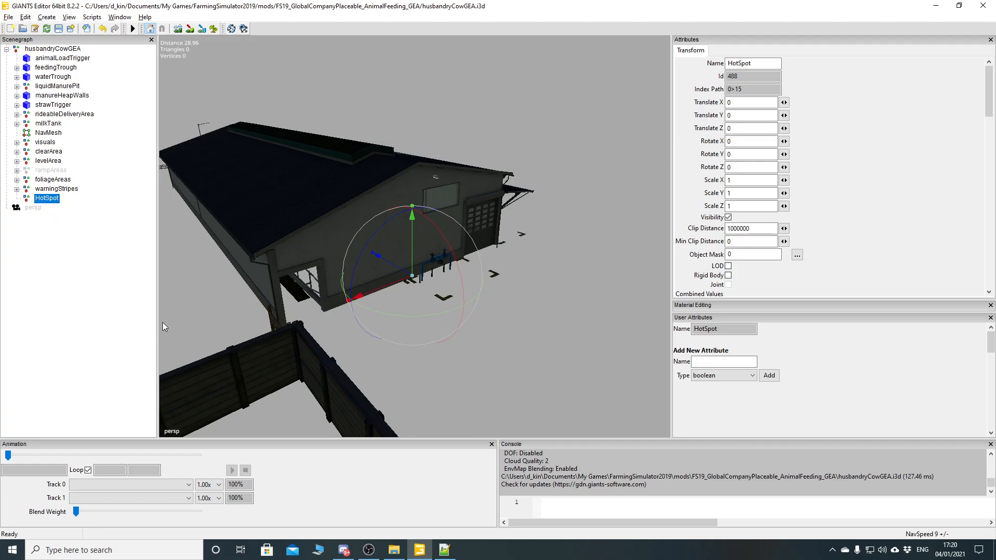
click(444, 551)
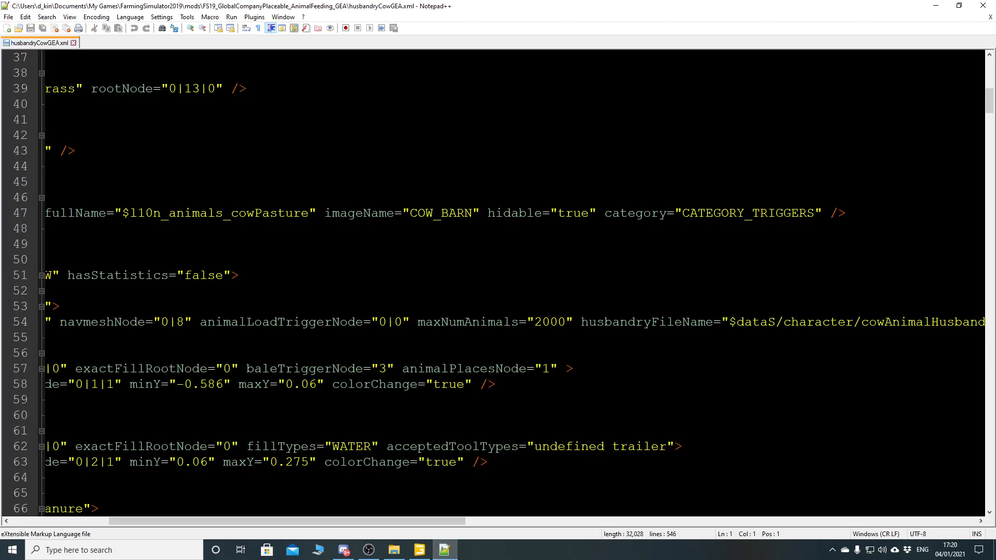
click(482, 211)
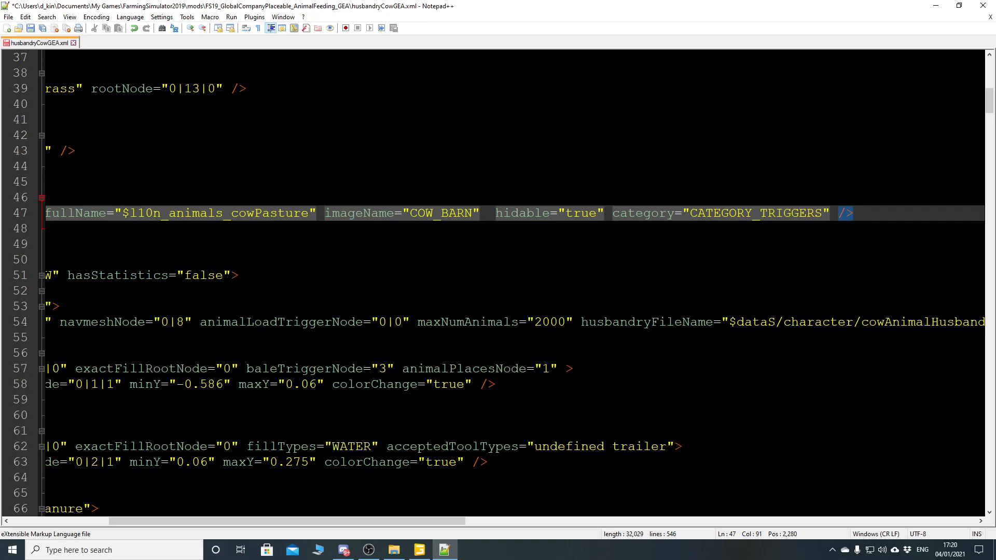
text(linkNod)
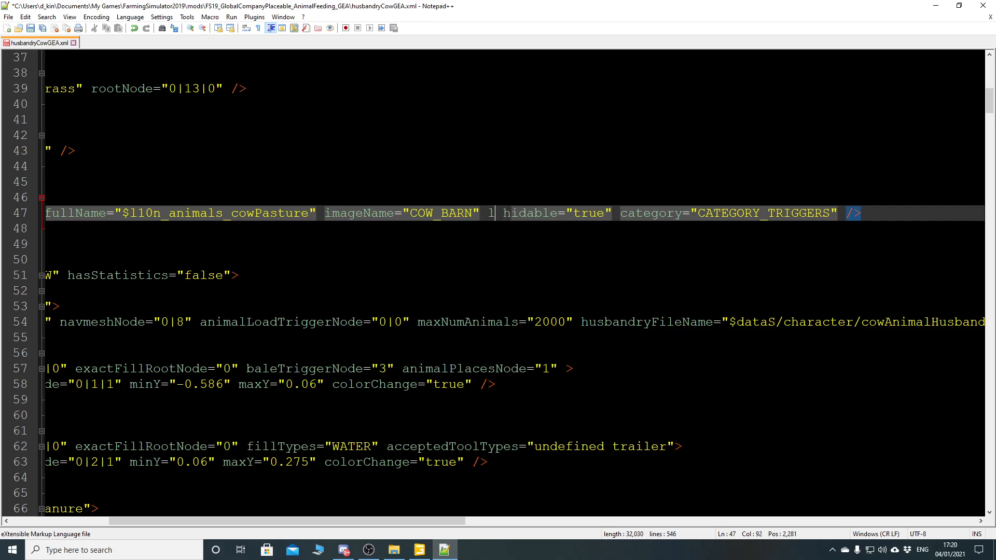
text(e)
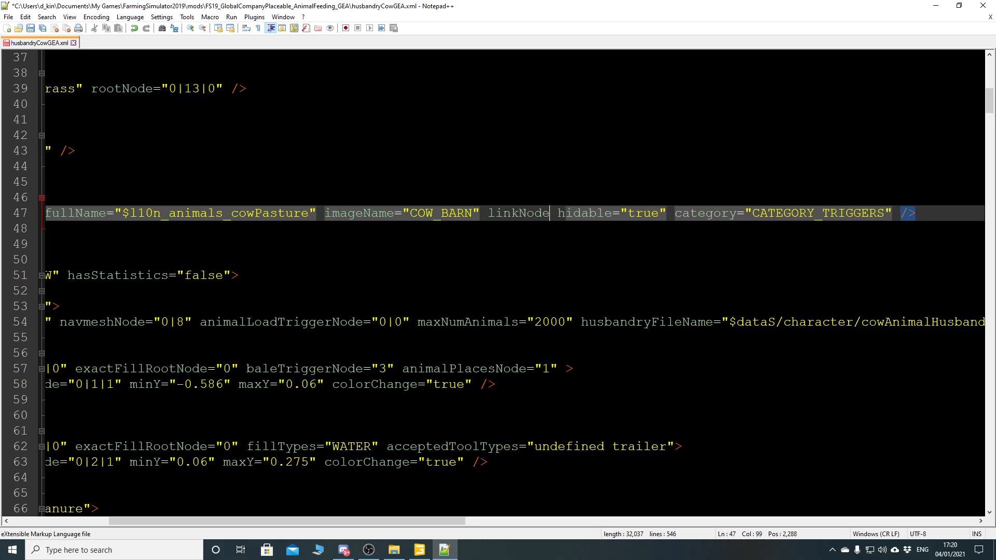
text(="")
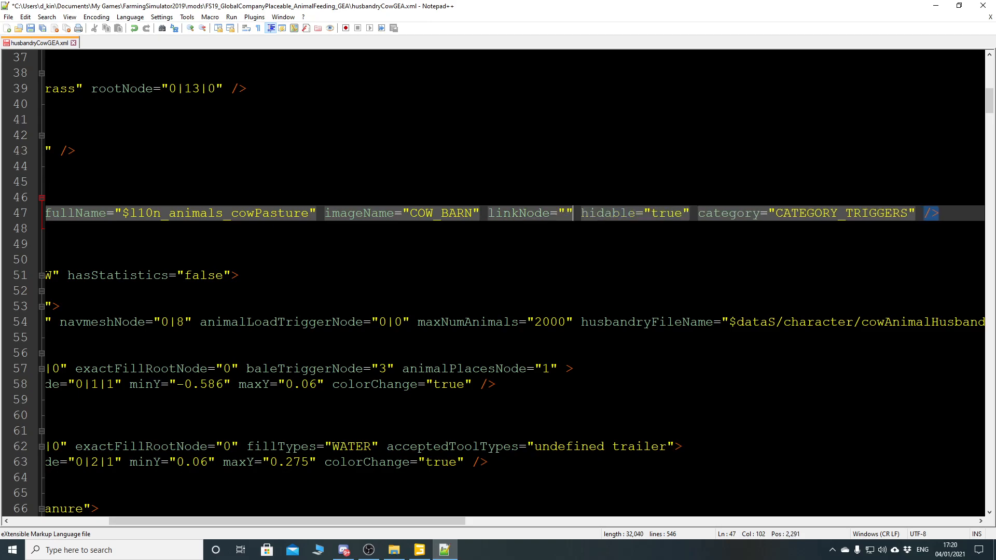
key(Left)
- Copy the HotSpot group's index path 0>15 from GIANTS Editor into the linkNode attribute in Notepad++
click(419, 550)
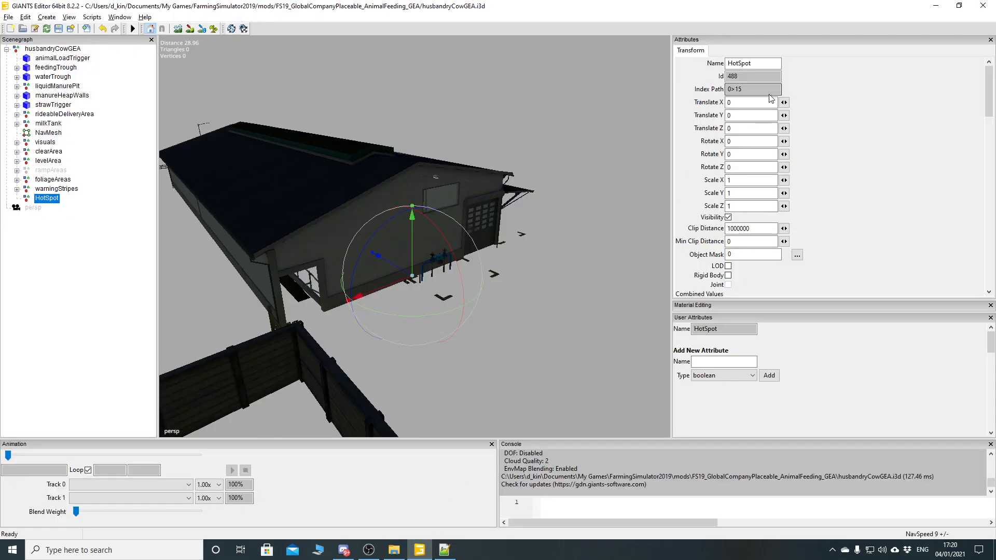
double_click(746, 90)
click(444, 550)
key(ctrl+v)
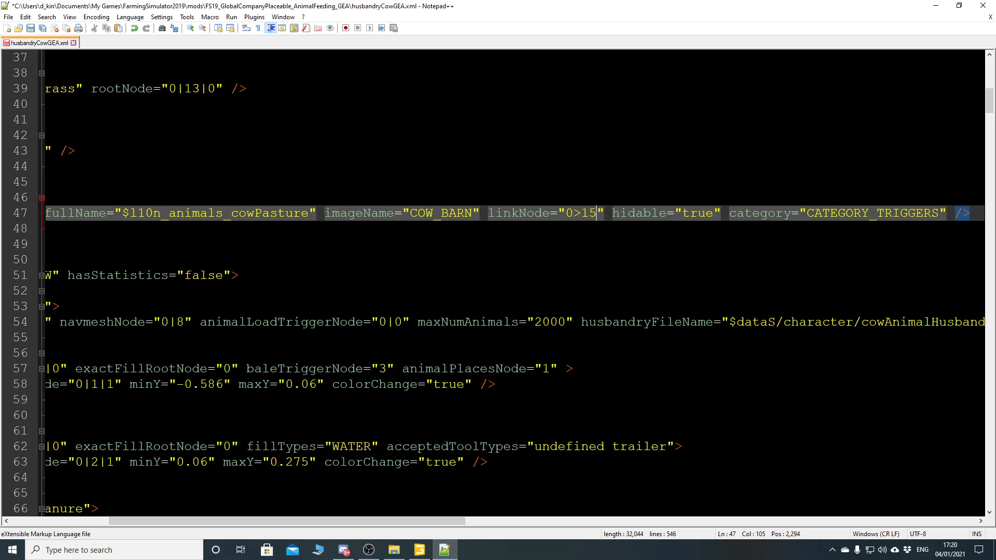
- Replace the > separator so the attribute reads linkNode="0|15", and check it against the HotSpot index path in GIANTS Editor
key(Left)
key(Left)
key(BackSpace)
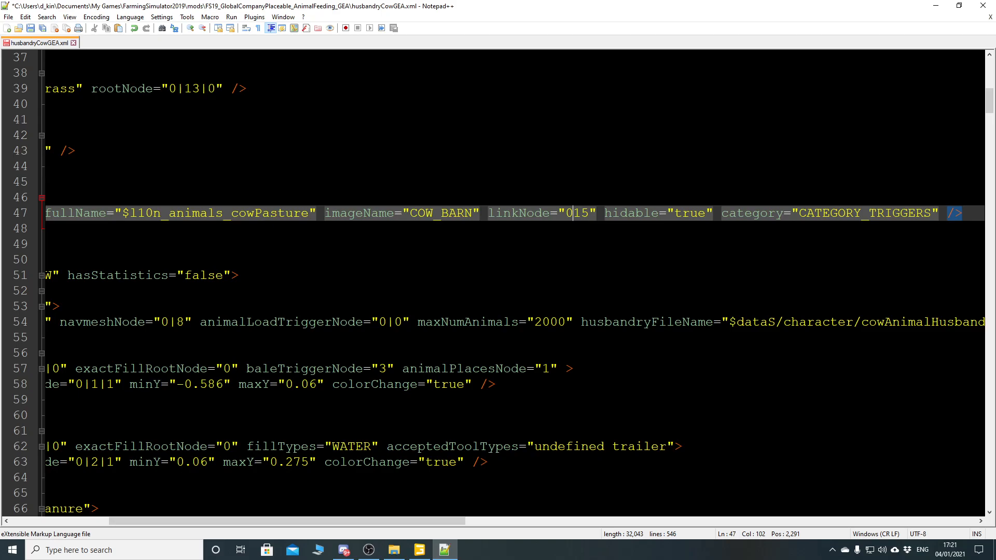
text(|)
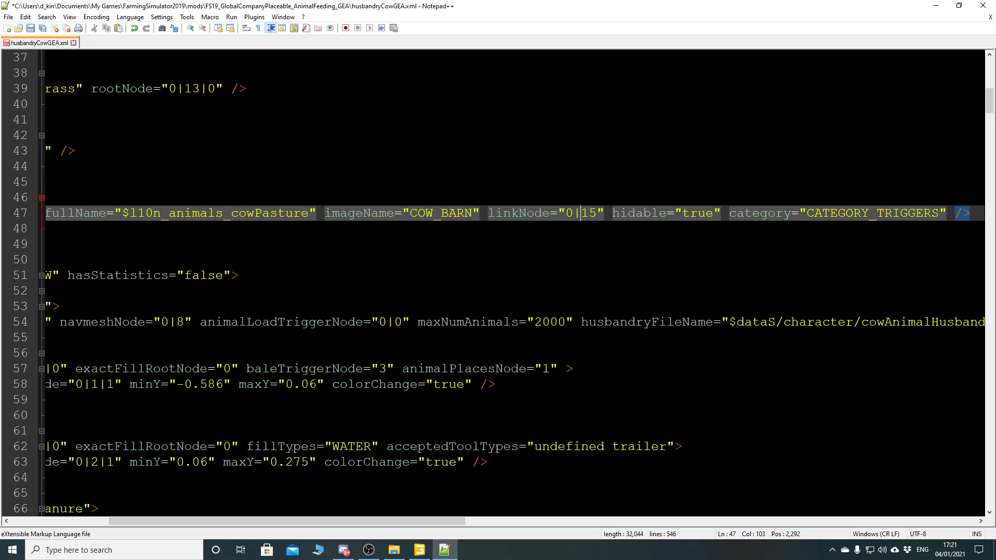
click(420, 550)
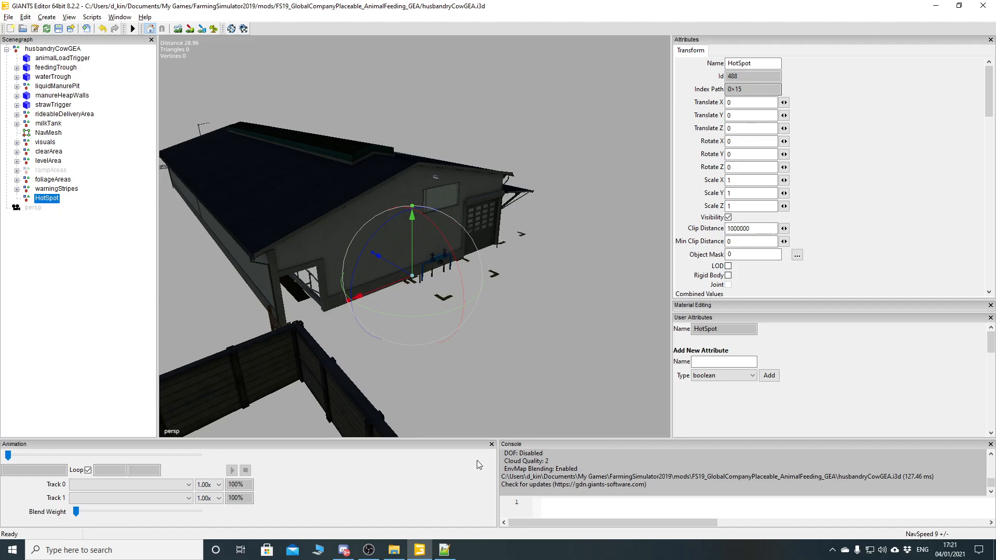
click(445, 550)
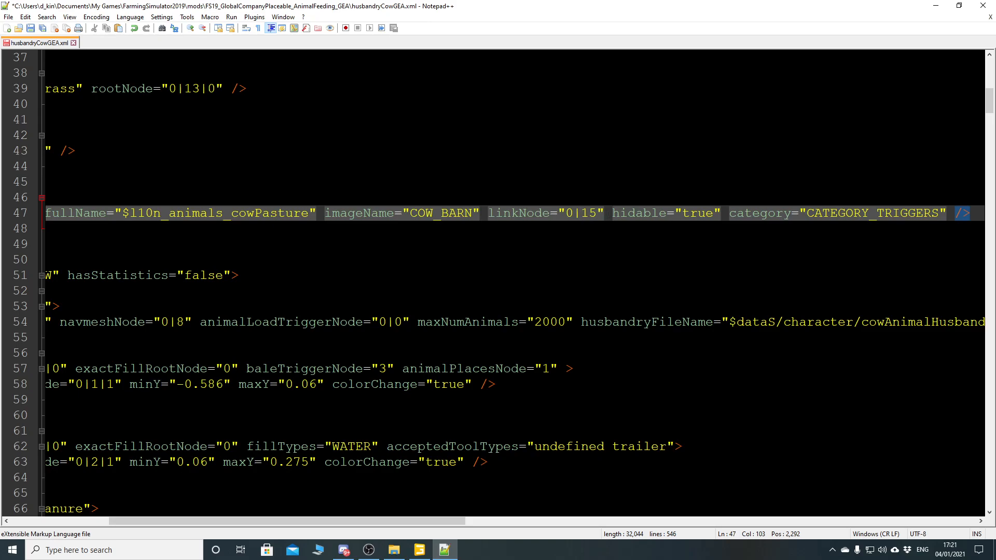
- Save husbandryCowGEA.xml and close Notepad++, and save the barn scene in GIANTS Editor
click(31, 28)
click(990, 17)
click(984, 5)
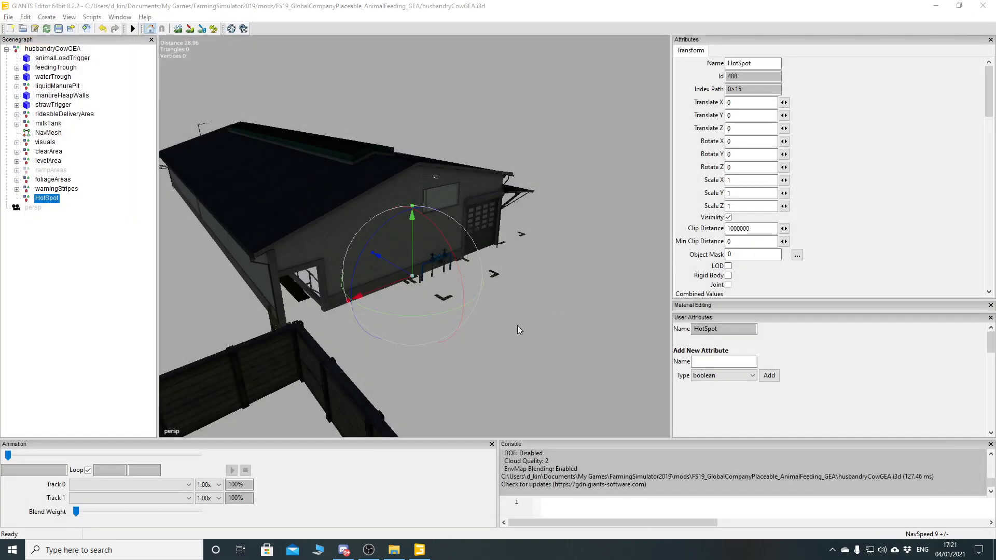
click(59, 29)
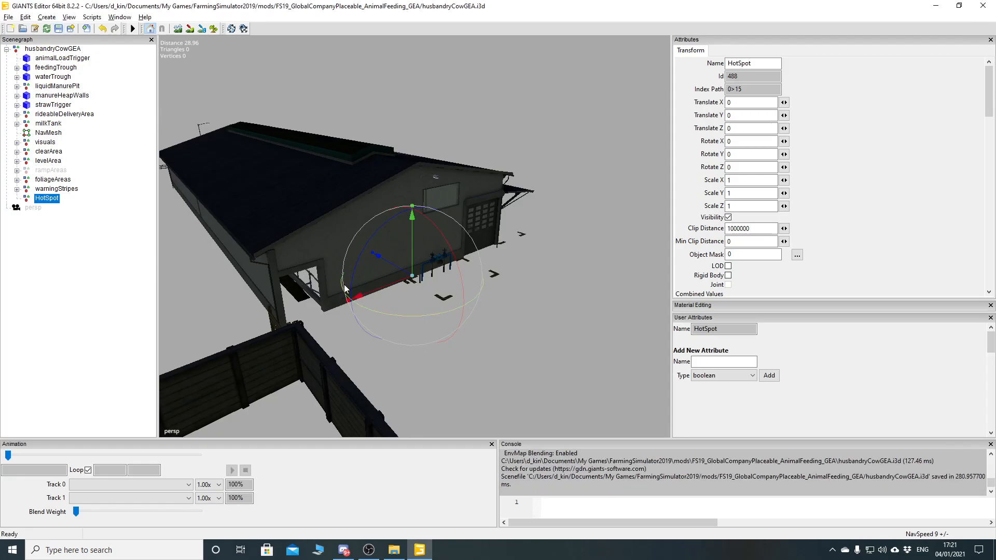
- Move the HotSpot group along its Z axis out in front of the barn's gable end, to about -11.24
drag(394, 263, 514, 350)
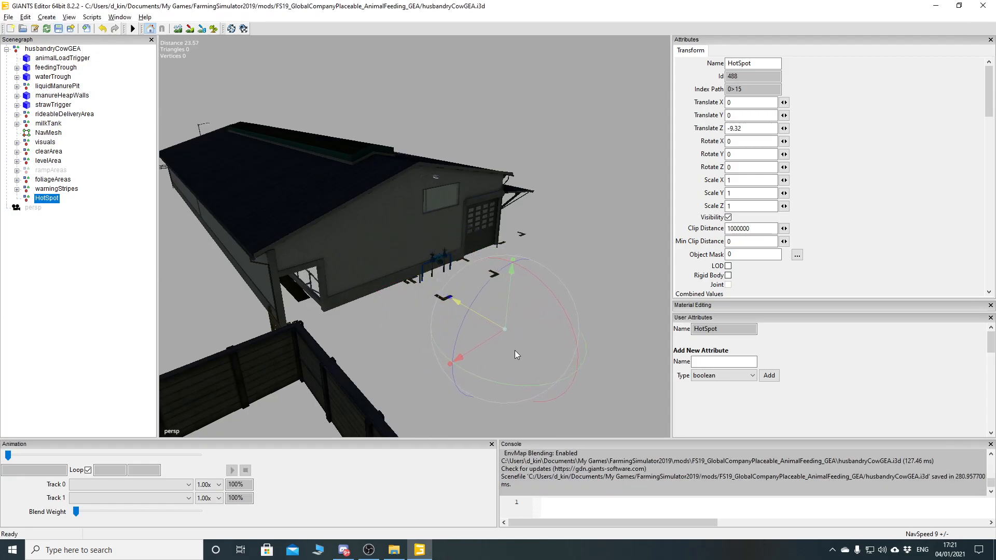
mouse_move(390, 353)
alt+mouse_down()
mouse_move(358, 238)
mouse_move(480, 341)
mouse_move(401, 341)
alt+mouse_up()
drag(450, 238, 484, 247)
alt+drag(410, 263, 426, 291)
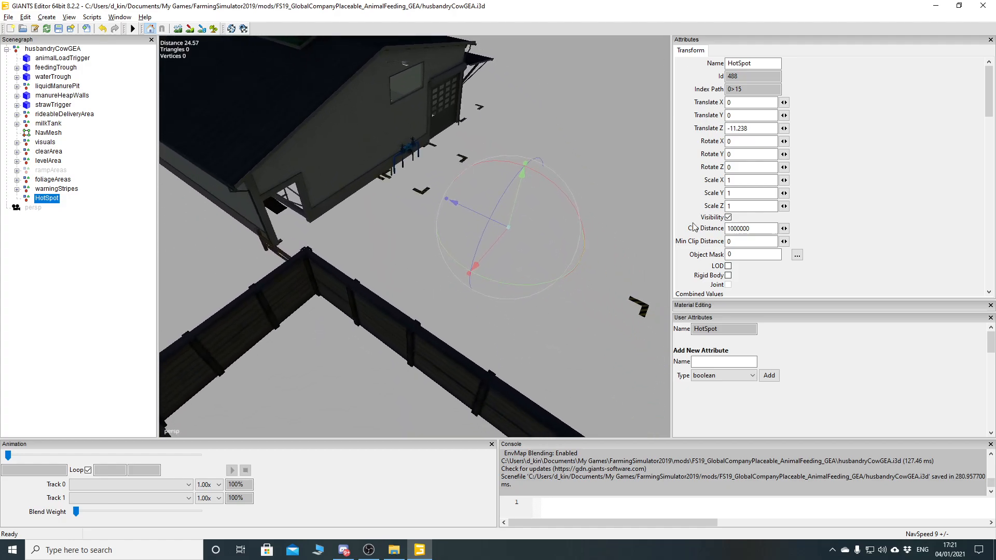
- Save the barn scene, close GIANTS Editor and minimize File Explorer to reach the desktop
click(59, 29)
click(986, 6)
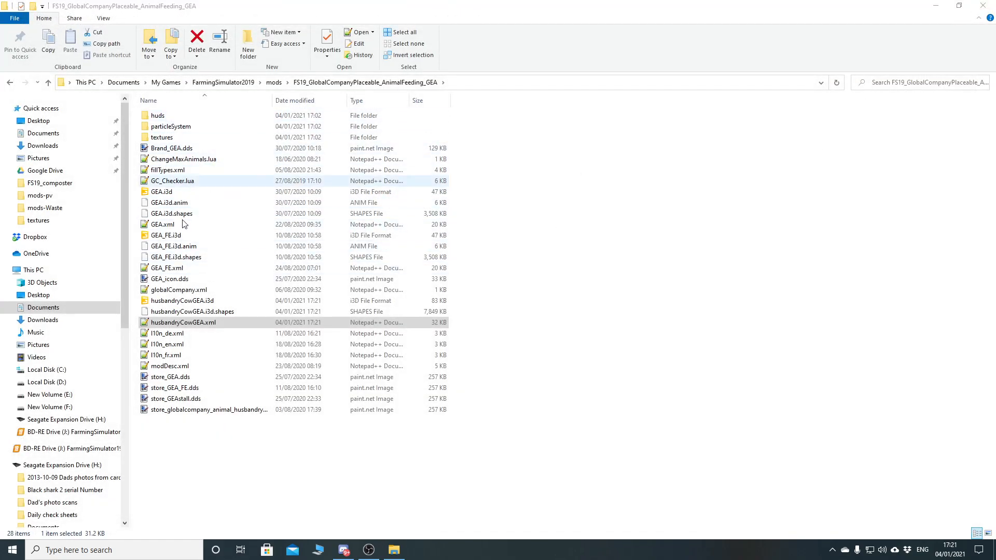
click(936, 6)
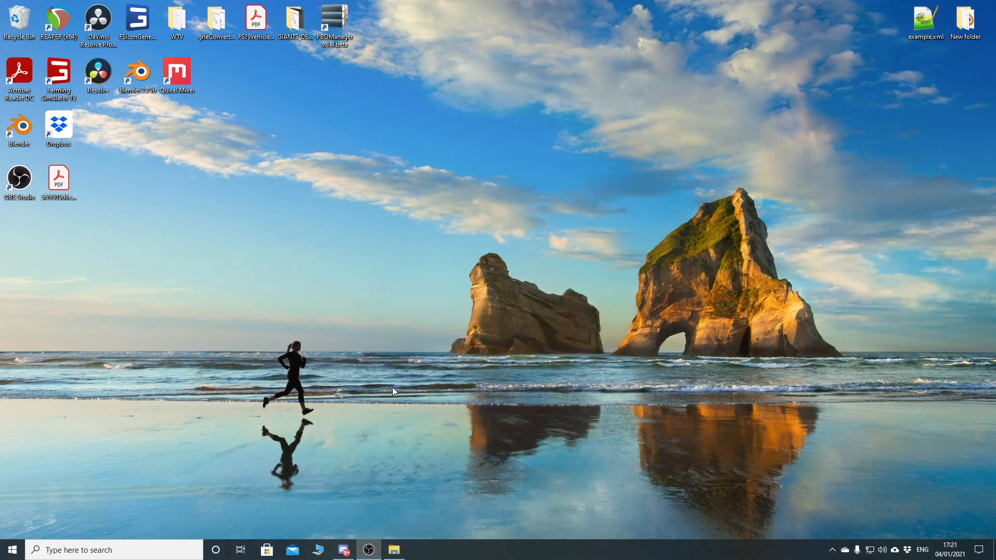
- Launch Farming Simulator 19 from the desktop, skip the intro videos and open the career savegames list
double_click(59, 78)
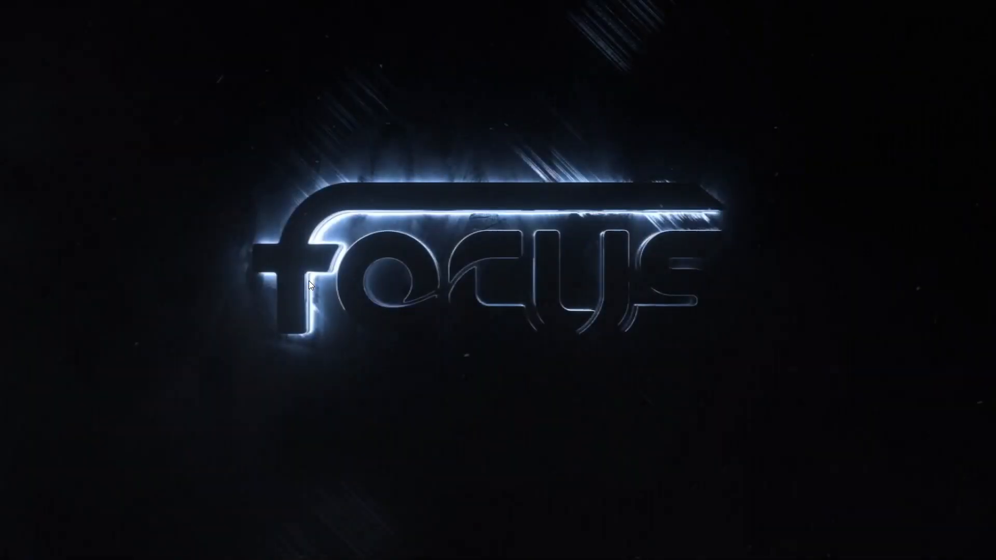
click(431, 286)
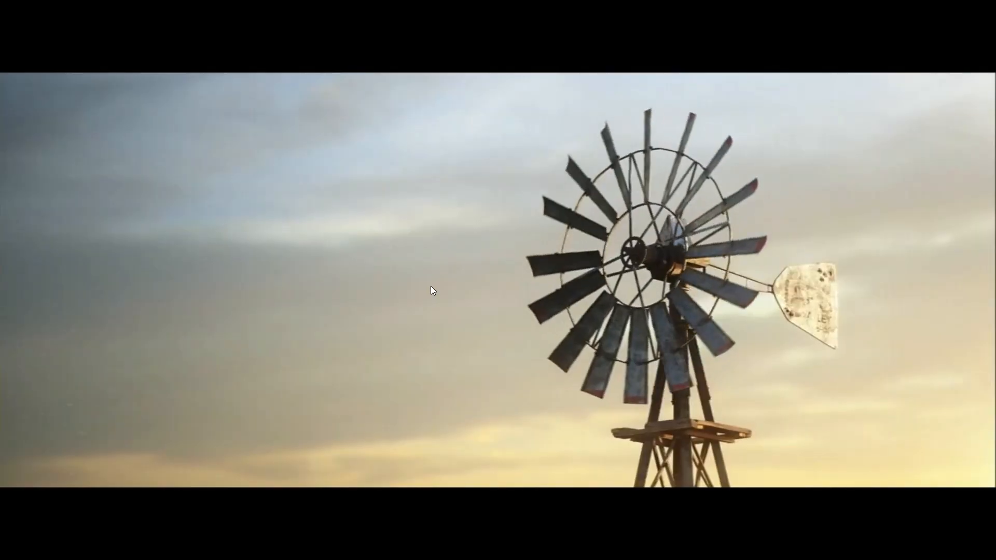
click(431, 287)
click(160, 316)
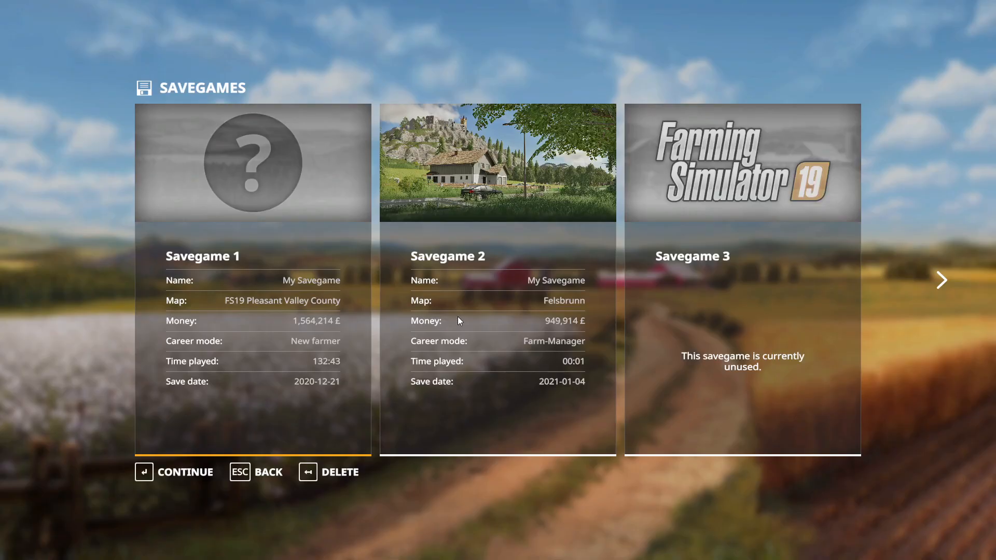
- Load Savegame 2 on the Felsbrunn map and start playing once loading finishes
click(458, 316)
key(Return)
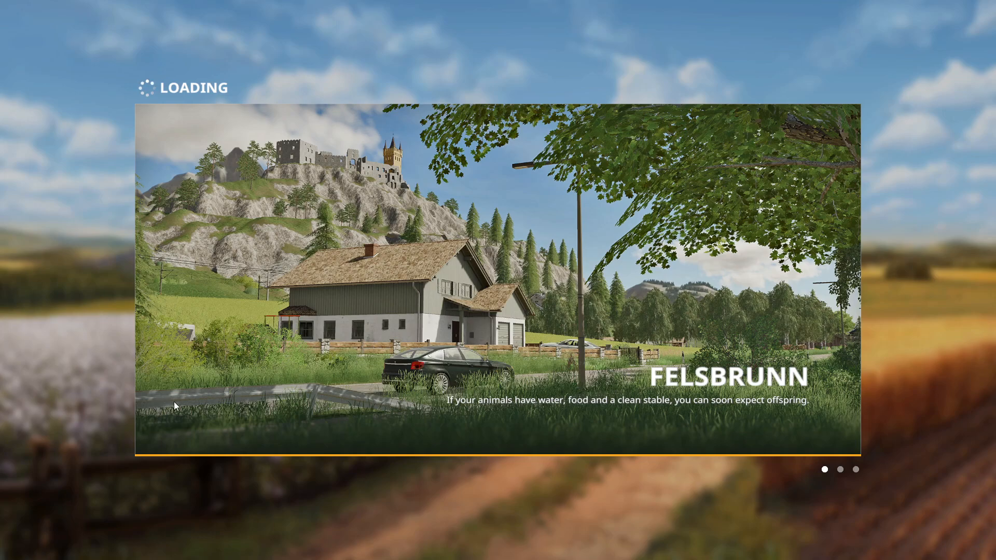
click(162, 472)
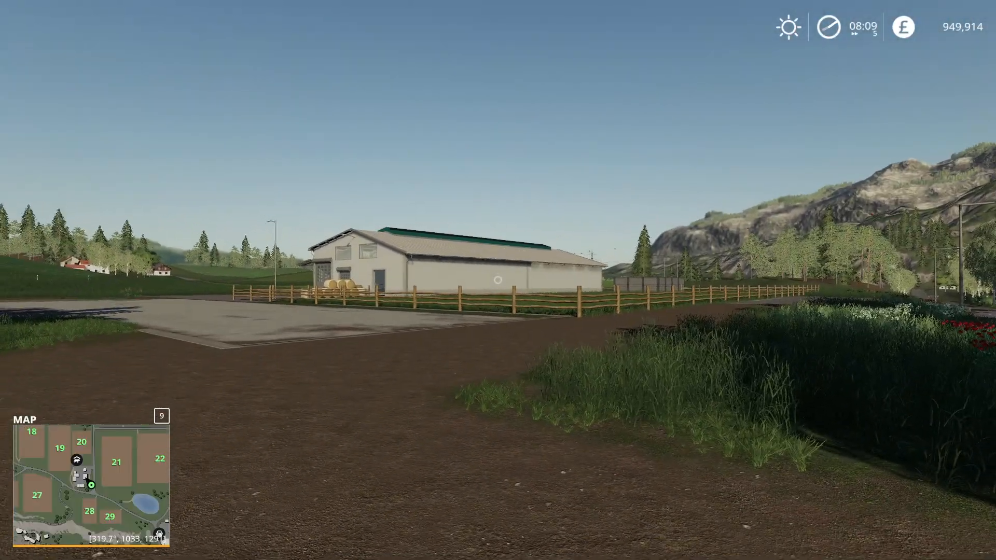
- Select the Cow pasture hotspot on the in-game map and visit it to teleport to the barn
key(Escape)
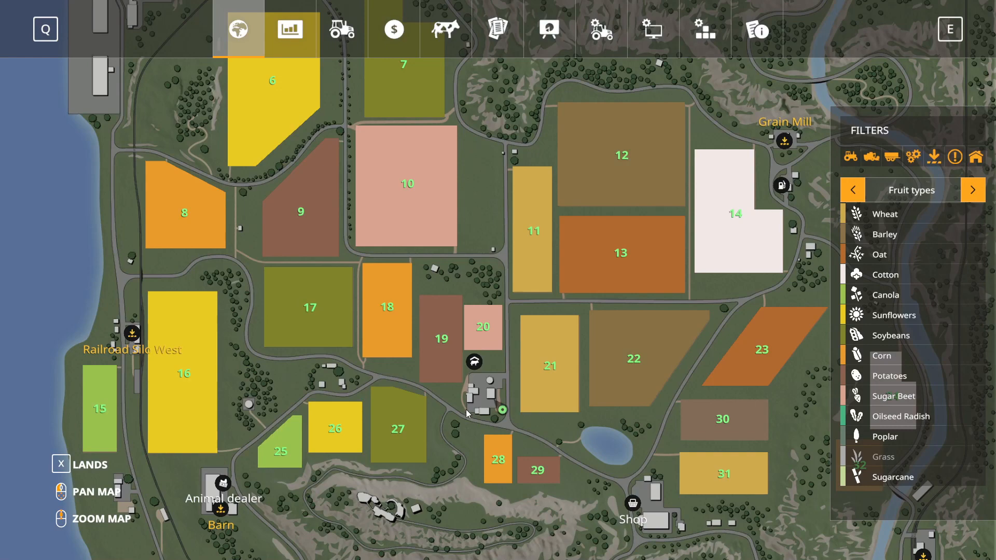
click(479, 365)
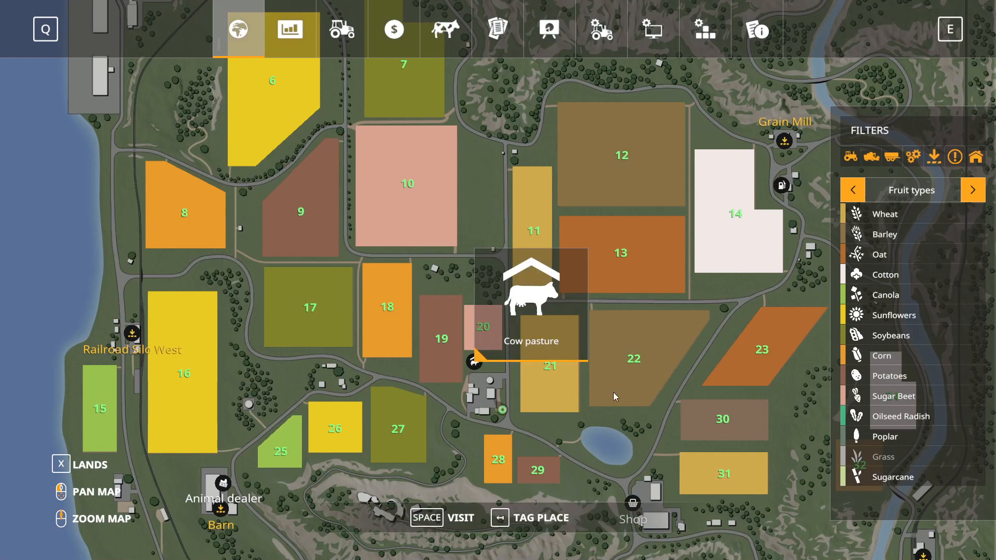
key(Escape)
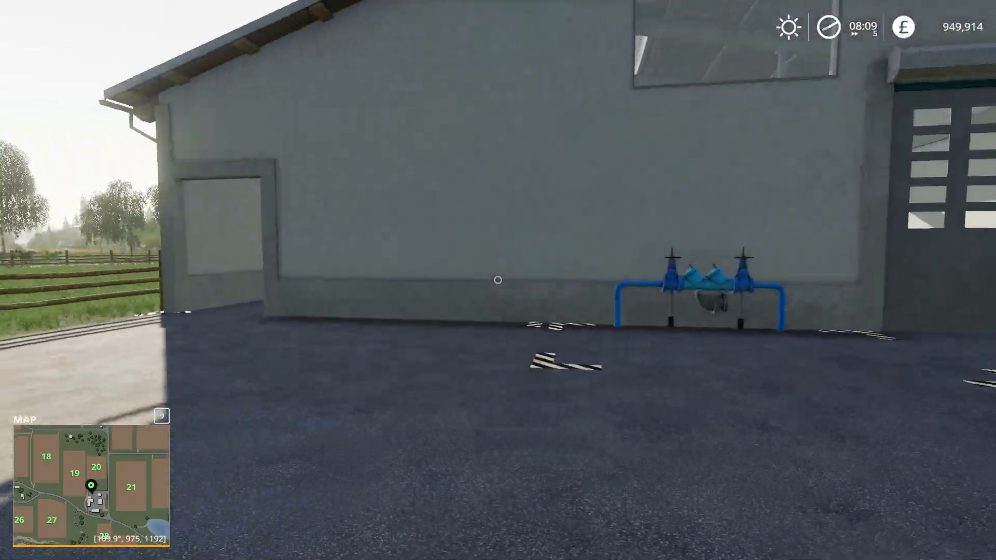
- Walk around the barn's gable end, side doorway and feeding passage to examine the spot where the hotspot visit arrives
key(w)
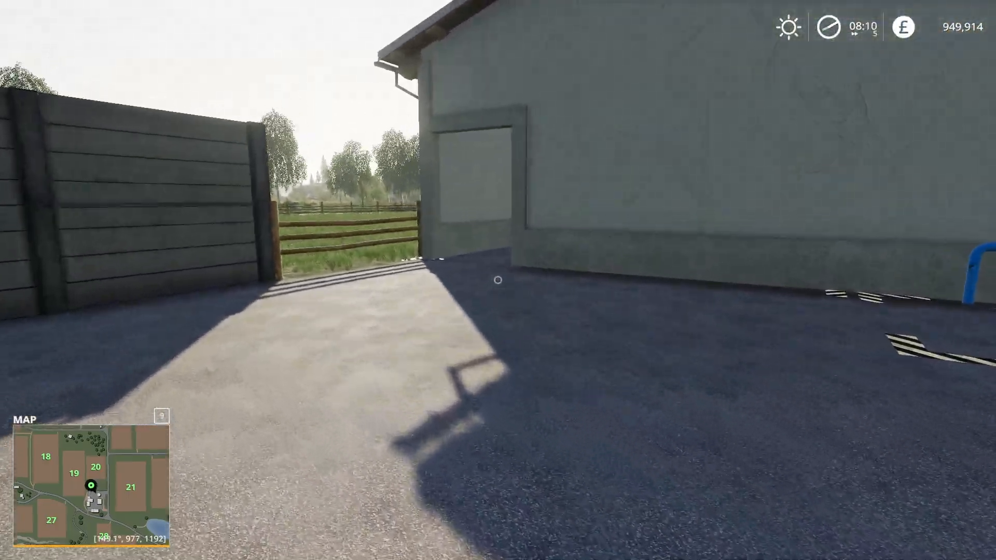
key(w)
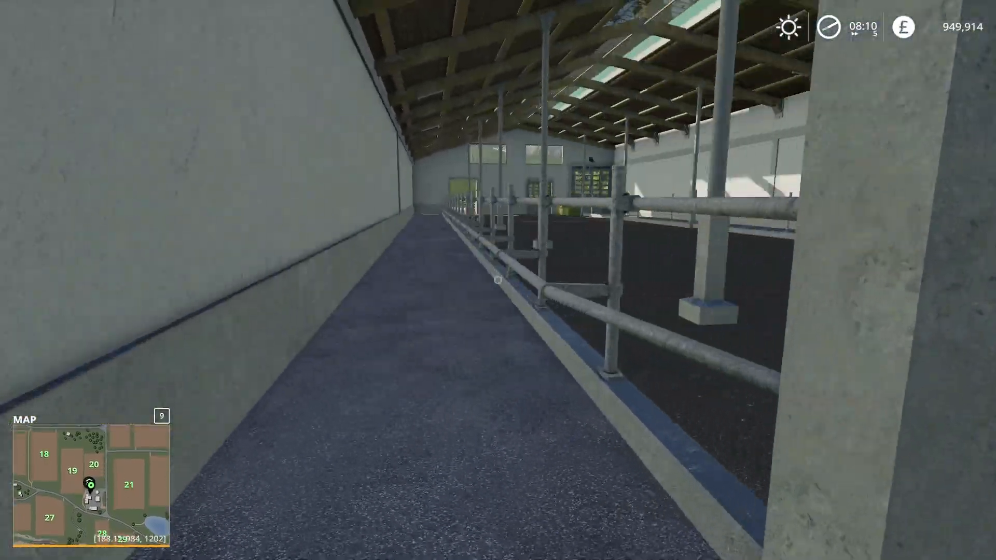
key(w)
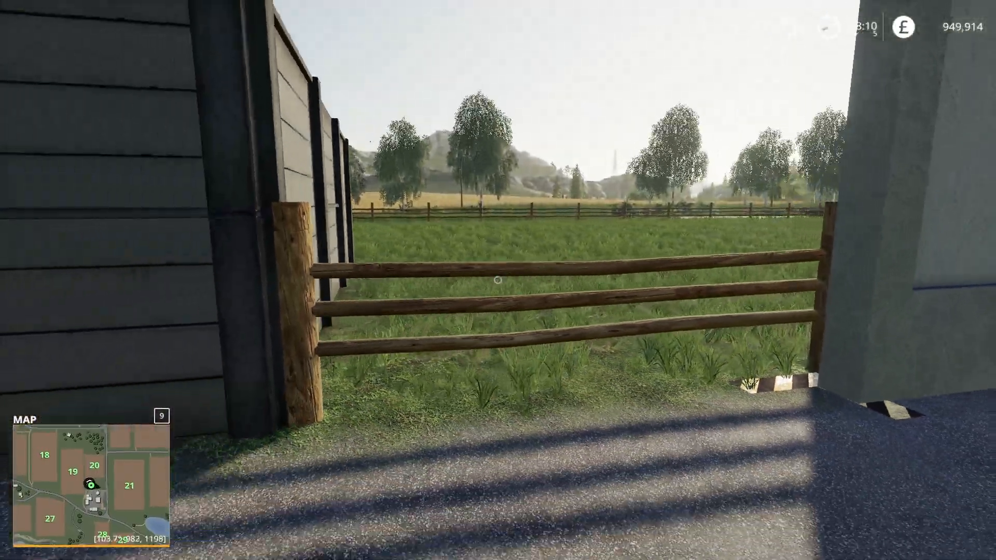
key(w)
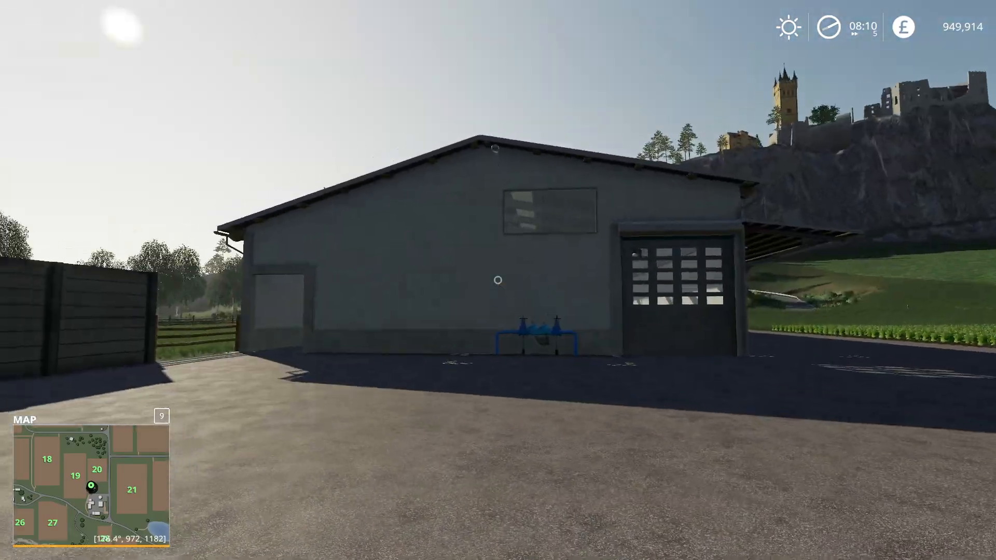
key(w)
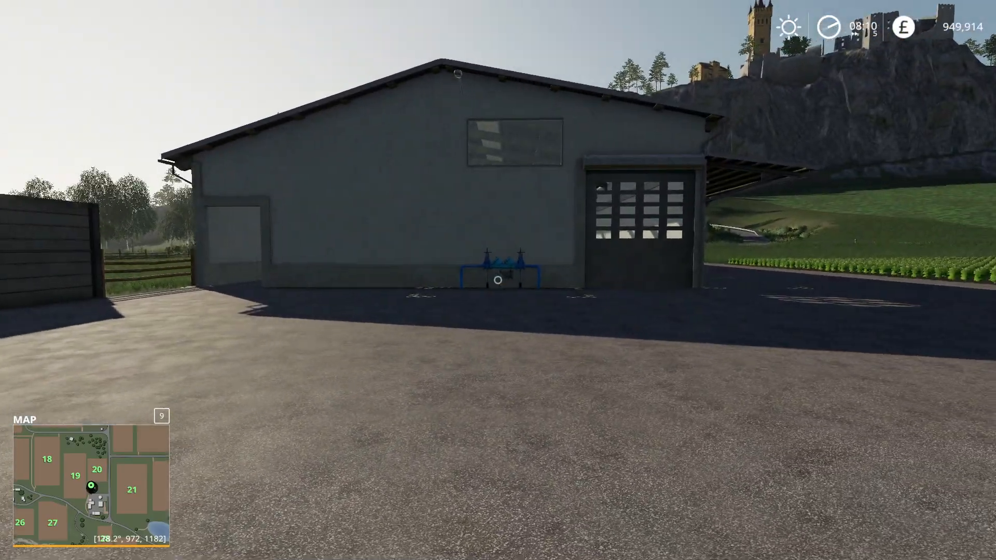
key(w)
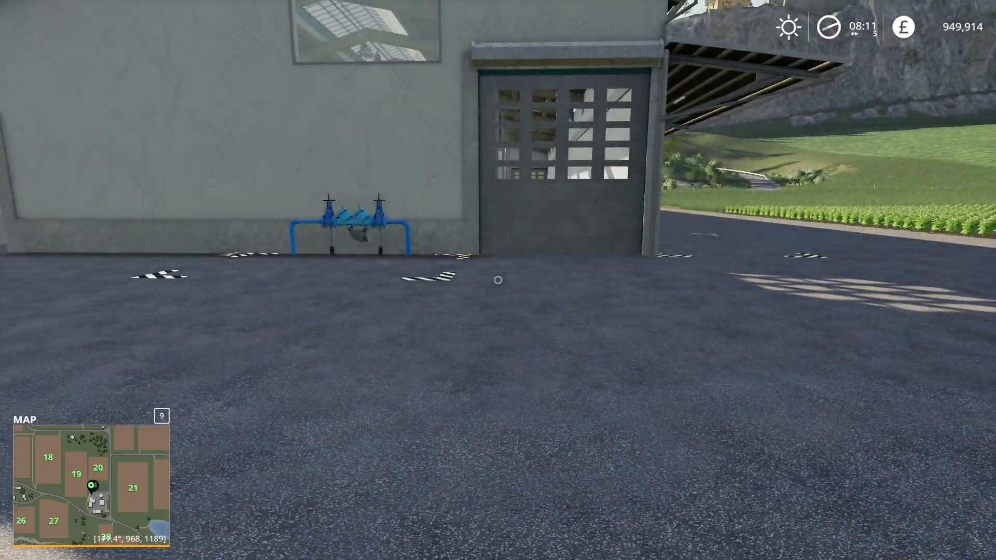
key(a)
key(s)
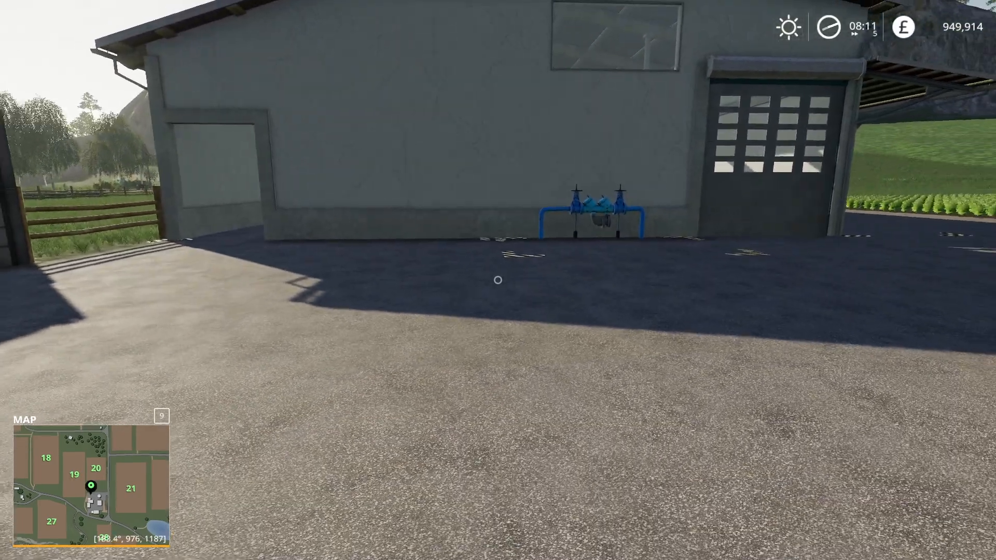
- Quit the current game without saving and exit Farming Simulator 19 to the desktop
key(Escape)
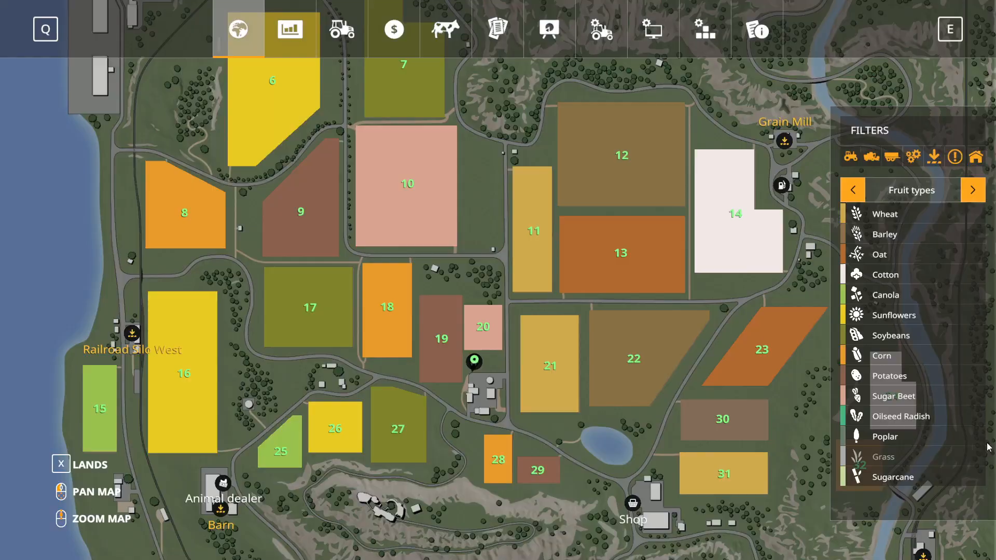
key(q)
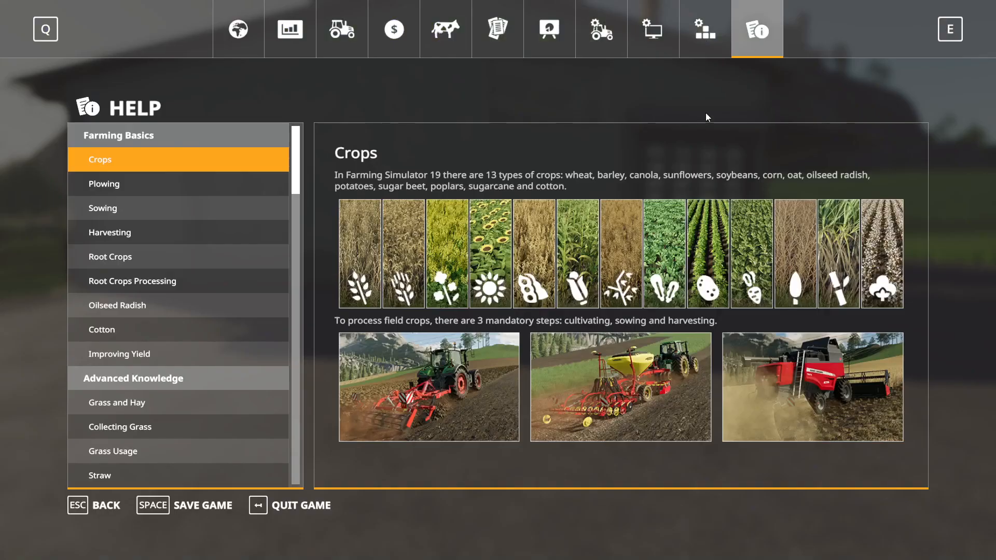
click(267, 506)
click(353, 357)
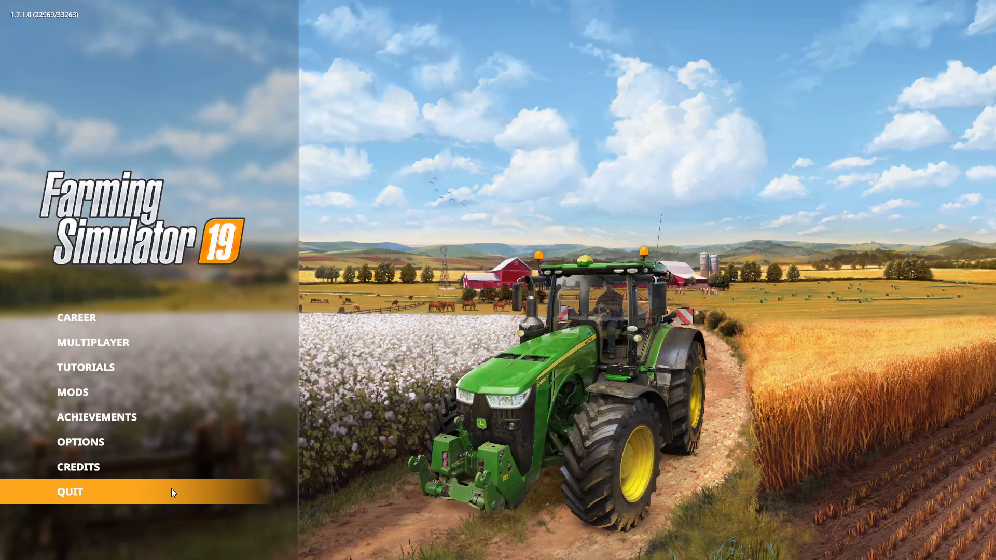
click(172, 489)
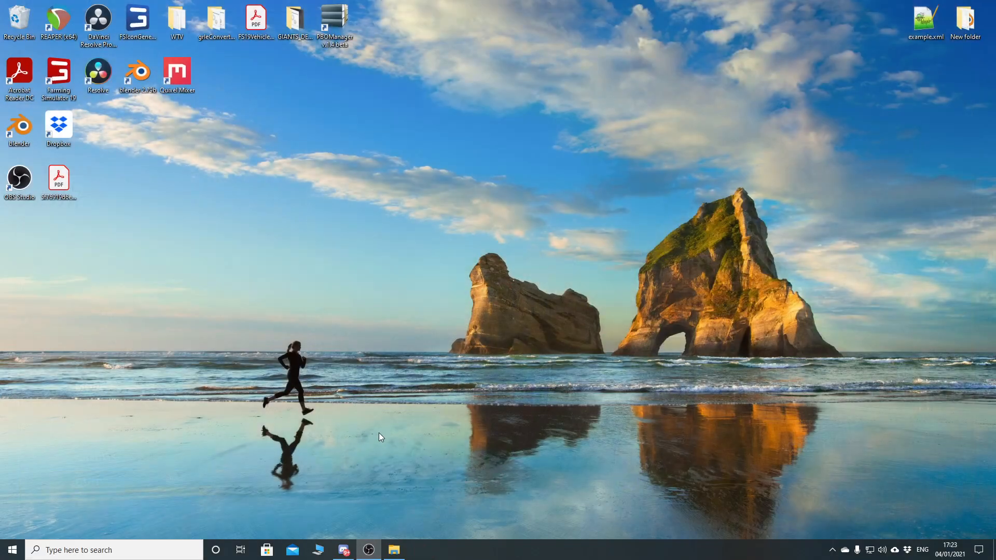
- In File Explorer, compress all the mod folder's contents into FS19_GlobalCompanyPlaceable_AnimalFeeding_GEA.zip with 7-Zip
click(393, 552)
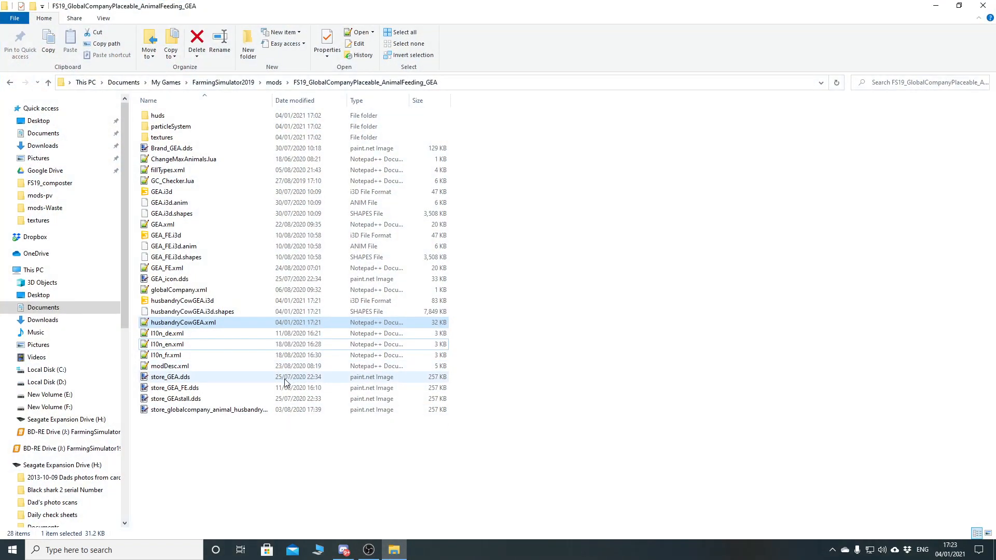
key(ctrl+a)
right_click(220, 252)
mouse_move(264, 274)
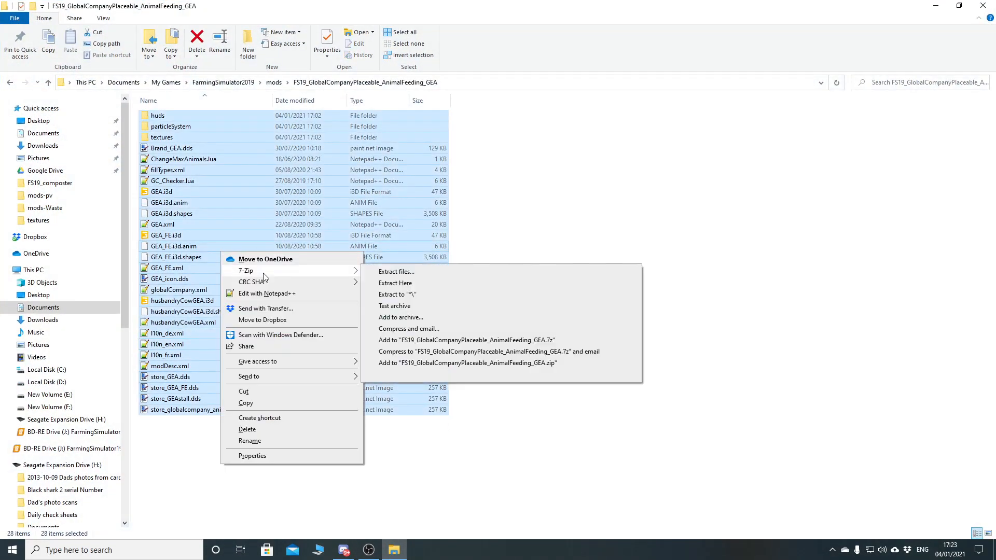
click(505, 363)
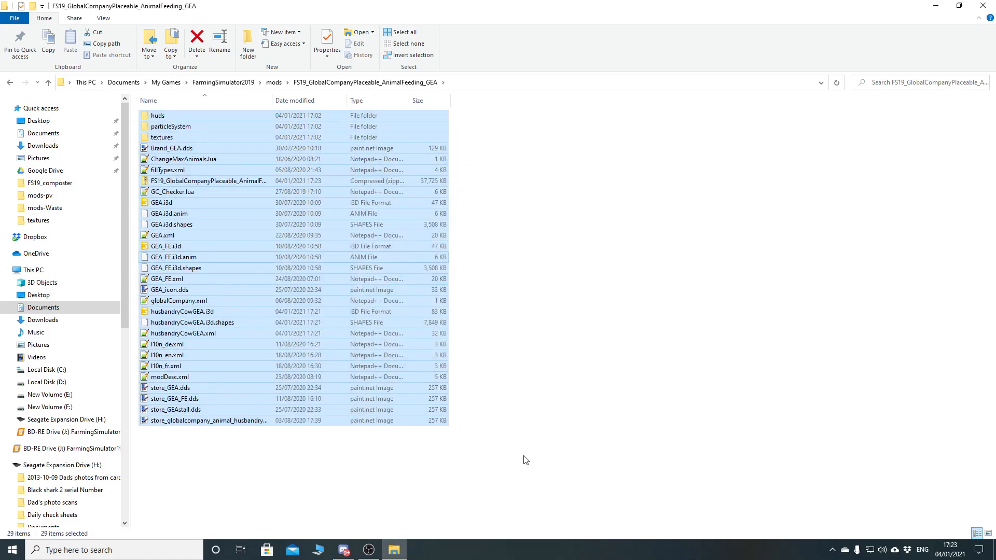
click(406, 478)
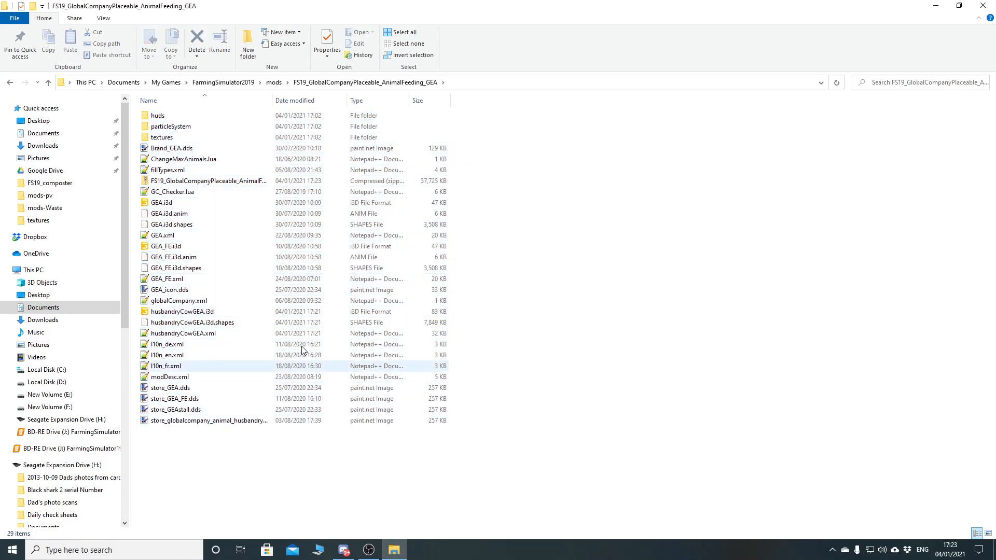
- Widen the Name column to fit and move FS19_GlobalCompanyPlaceable_AnimalFeeding_GEA.zip up into the mods folder
click(268, 100)
double_click(273, 99)
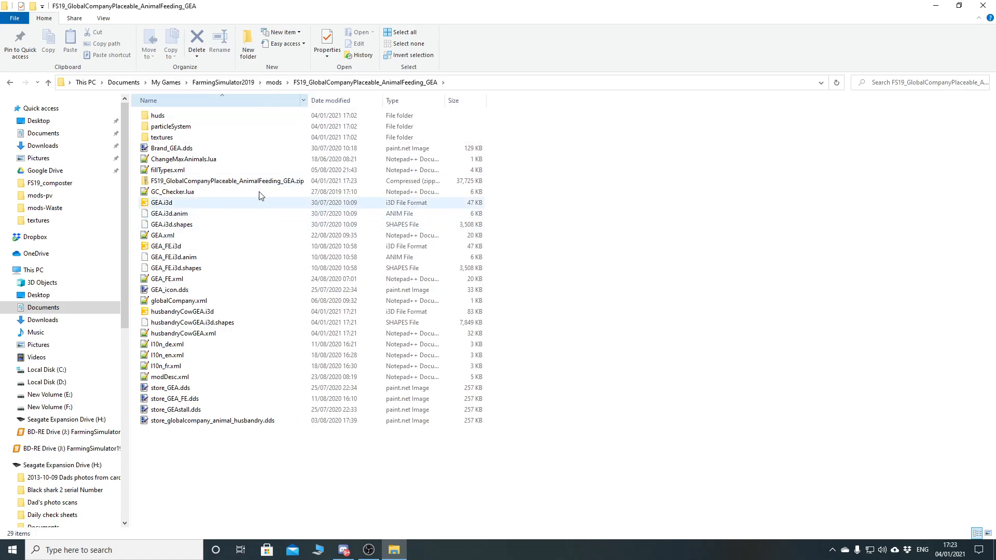
click(243, 181)
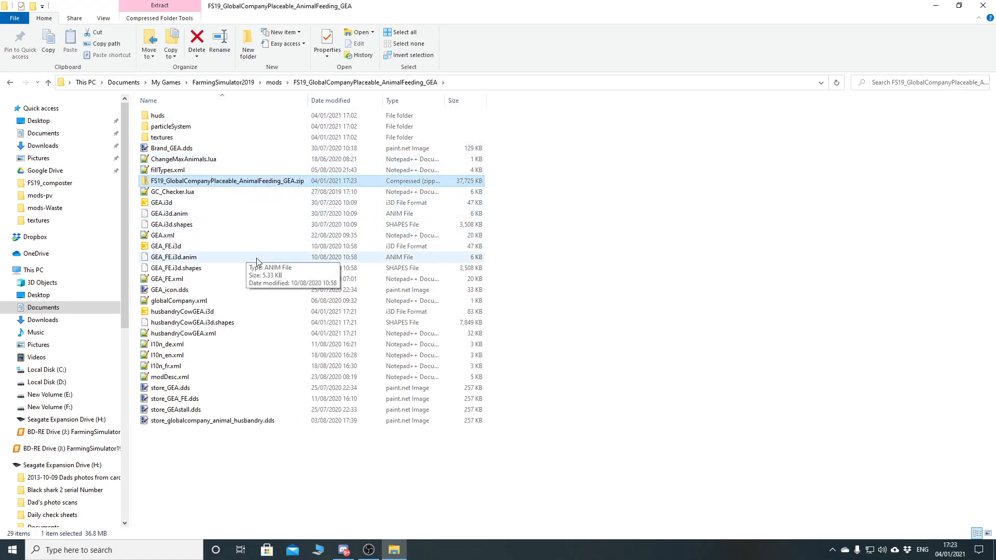
key(ctrl+x)
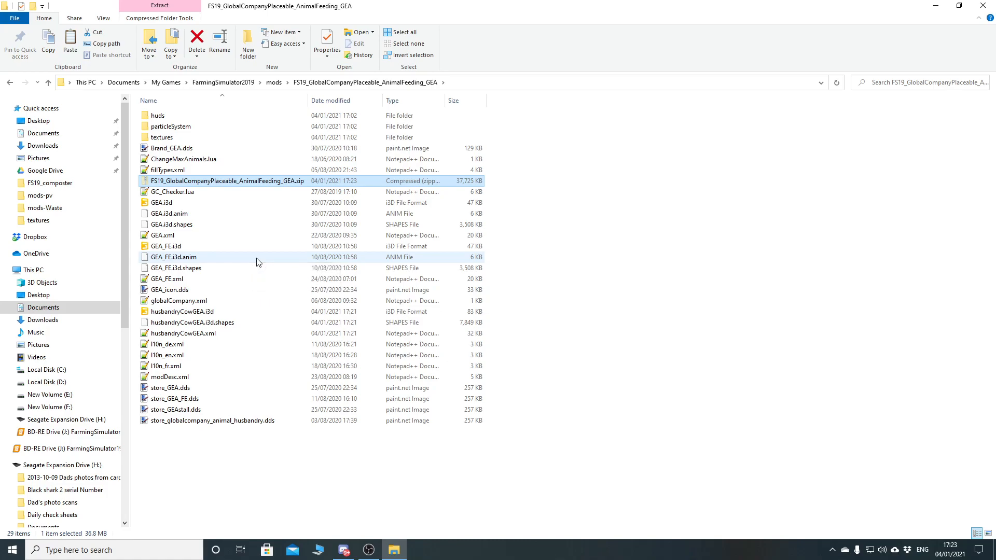
key(alt+Left)
click(223, 225)
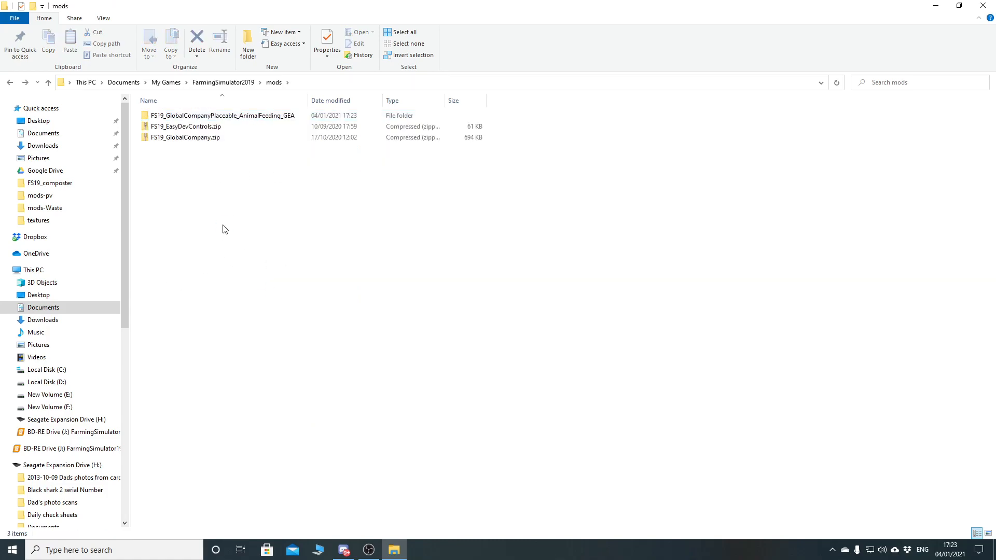
key(ctrl+v)
- Delete the unpacked FS19_GlobalCompanyPlaceable_AnimalFeeding_GEA folder from mods and close File Explorer
click(249, 115)
key(Delete)
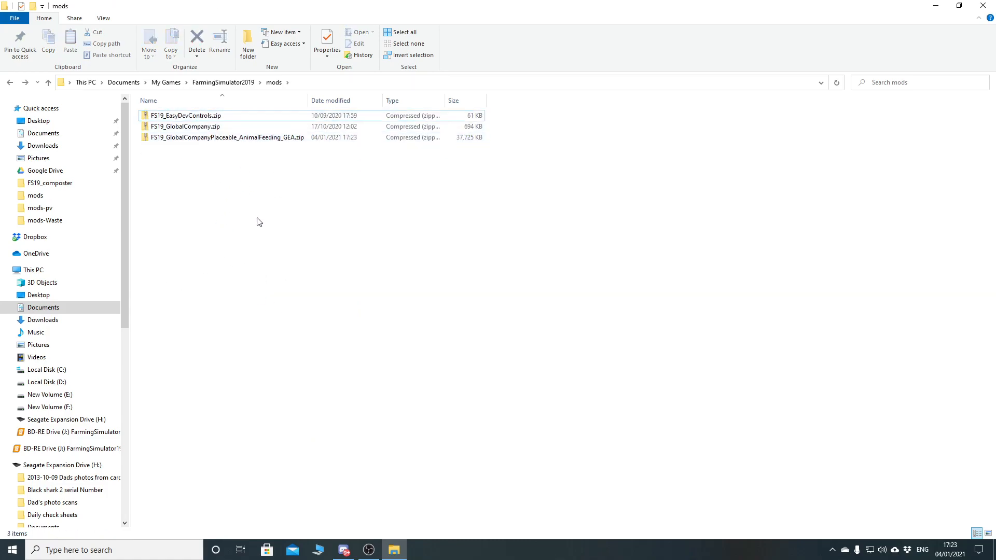
click(982, 7)
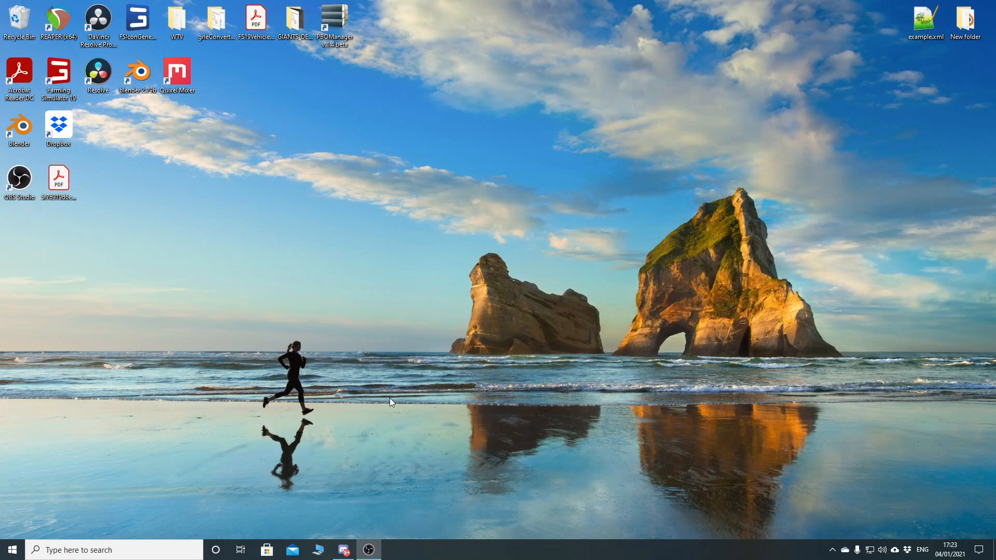